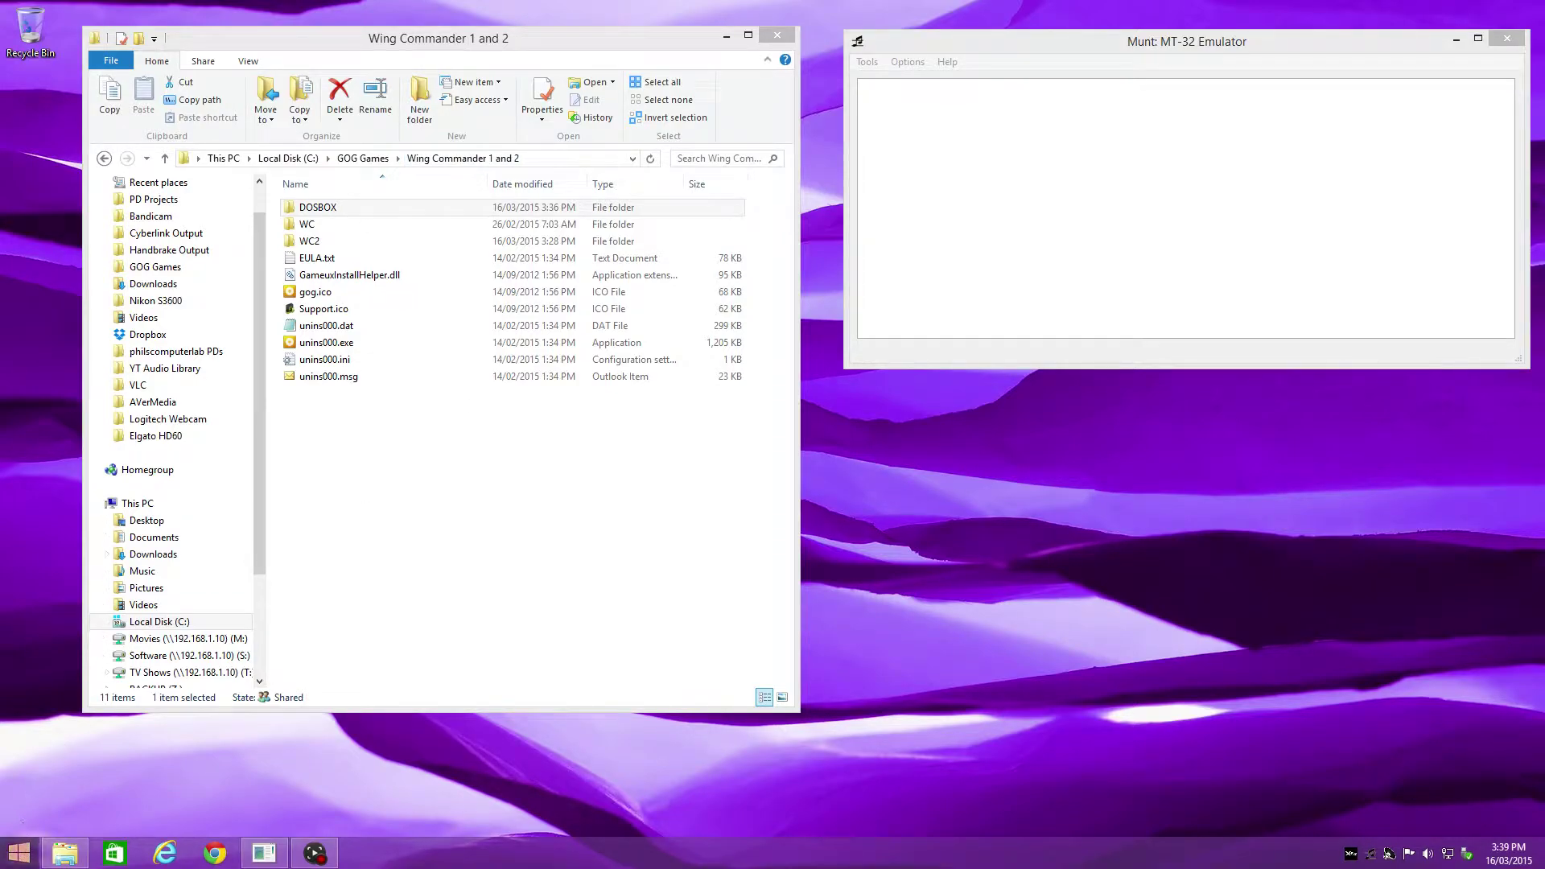
Launch Wing Commander II from the Start menu's Wing Commander 1 and 2 [GOG.com] folder.
click(19, 852)
click(58, 784)
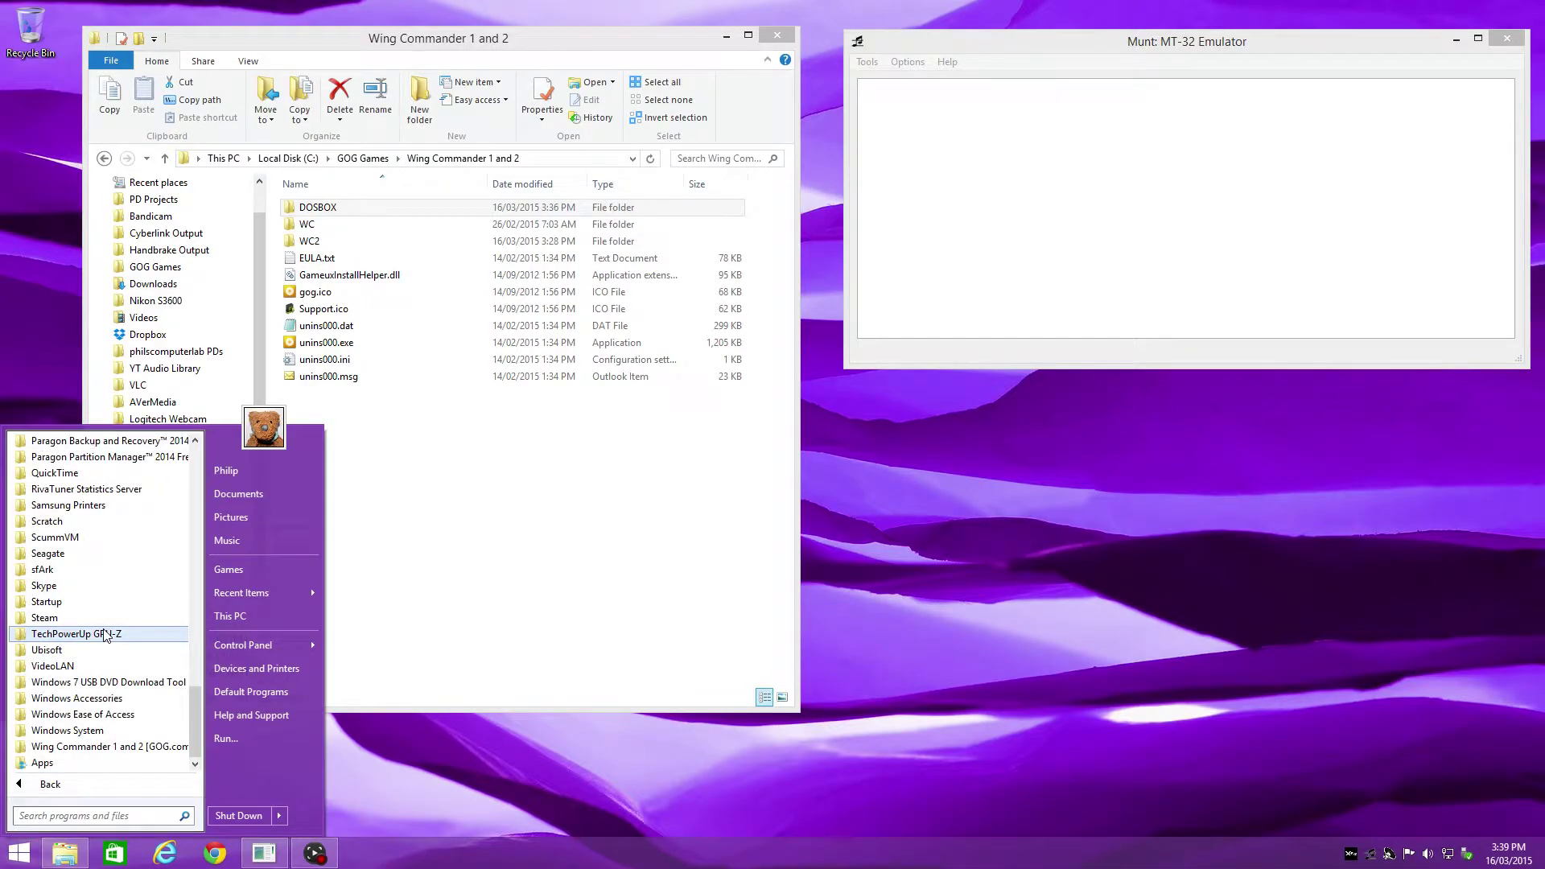
click(88, 747)
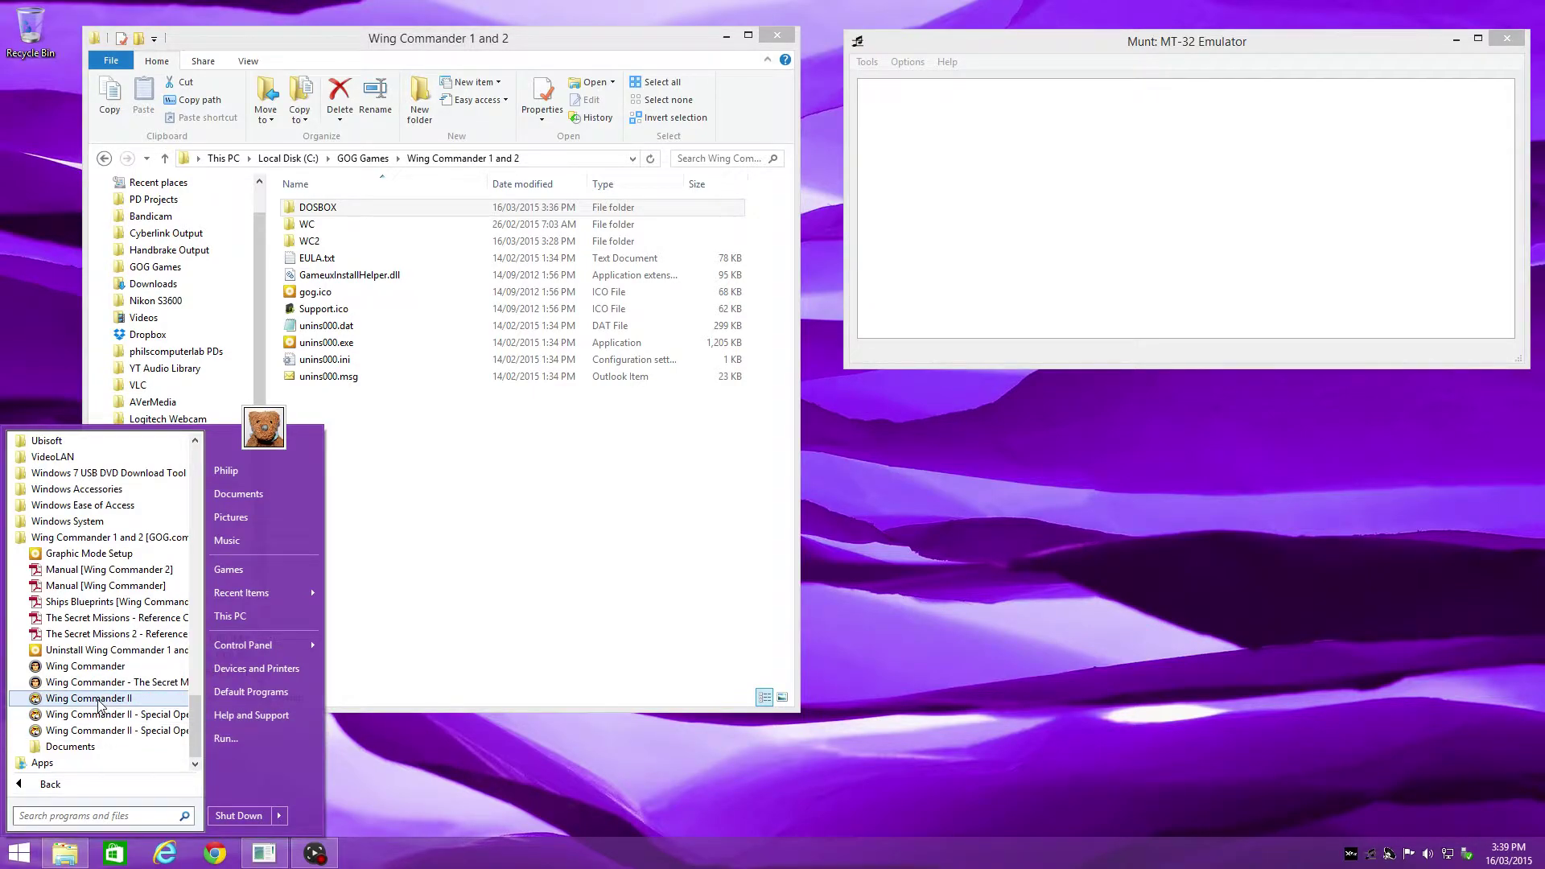
click(99, 705)
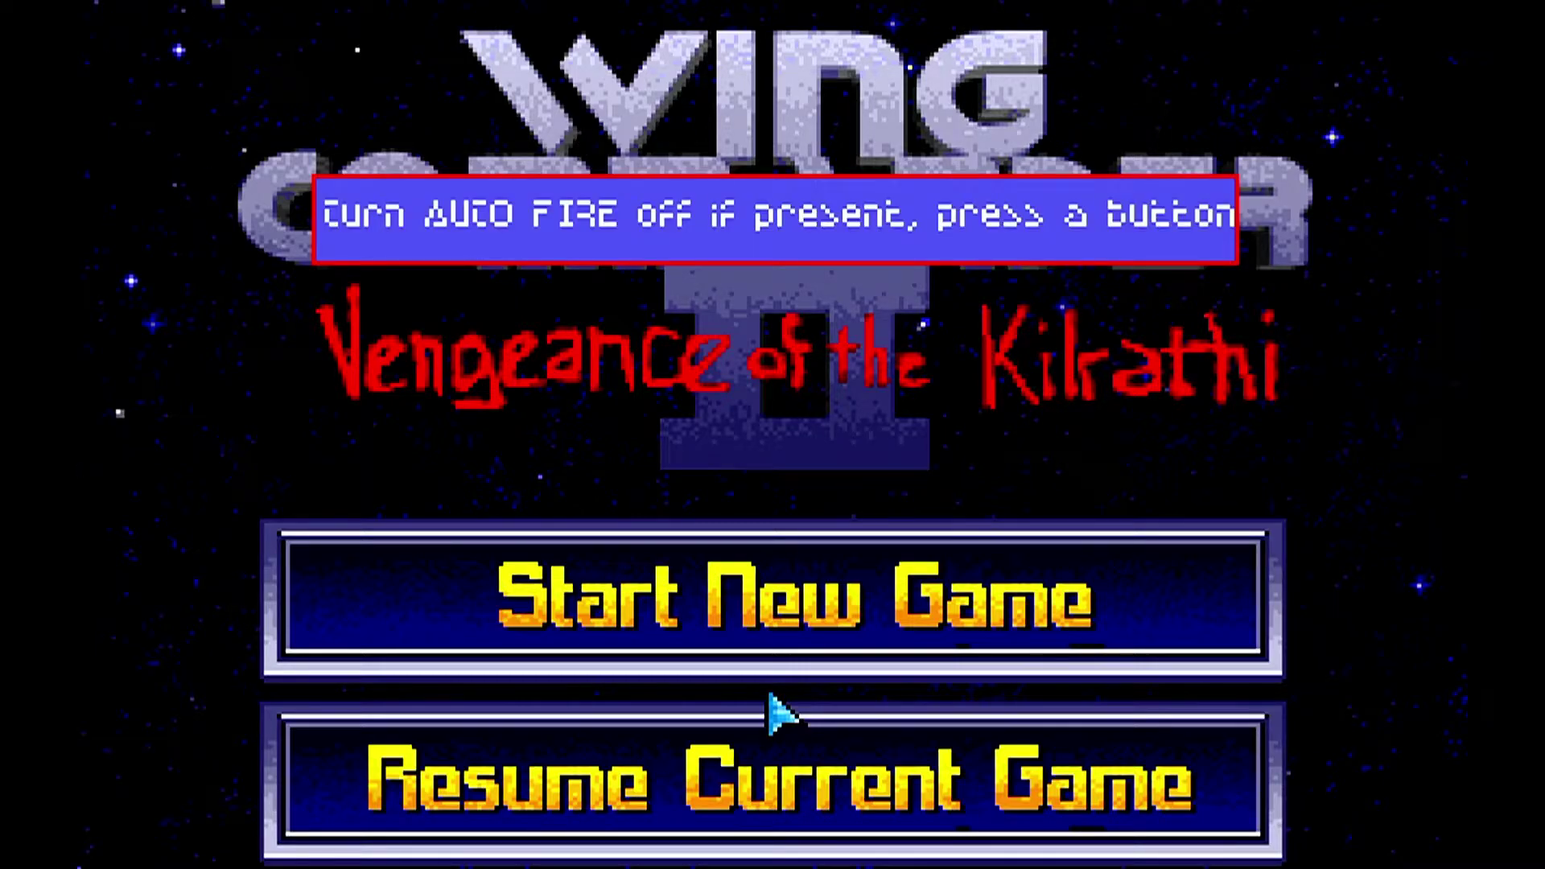
Dismiss the auto fire prompt and the upper-left, lower-right and center joystick calibration prompts.
click(776, 712)
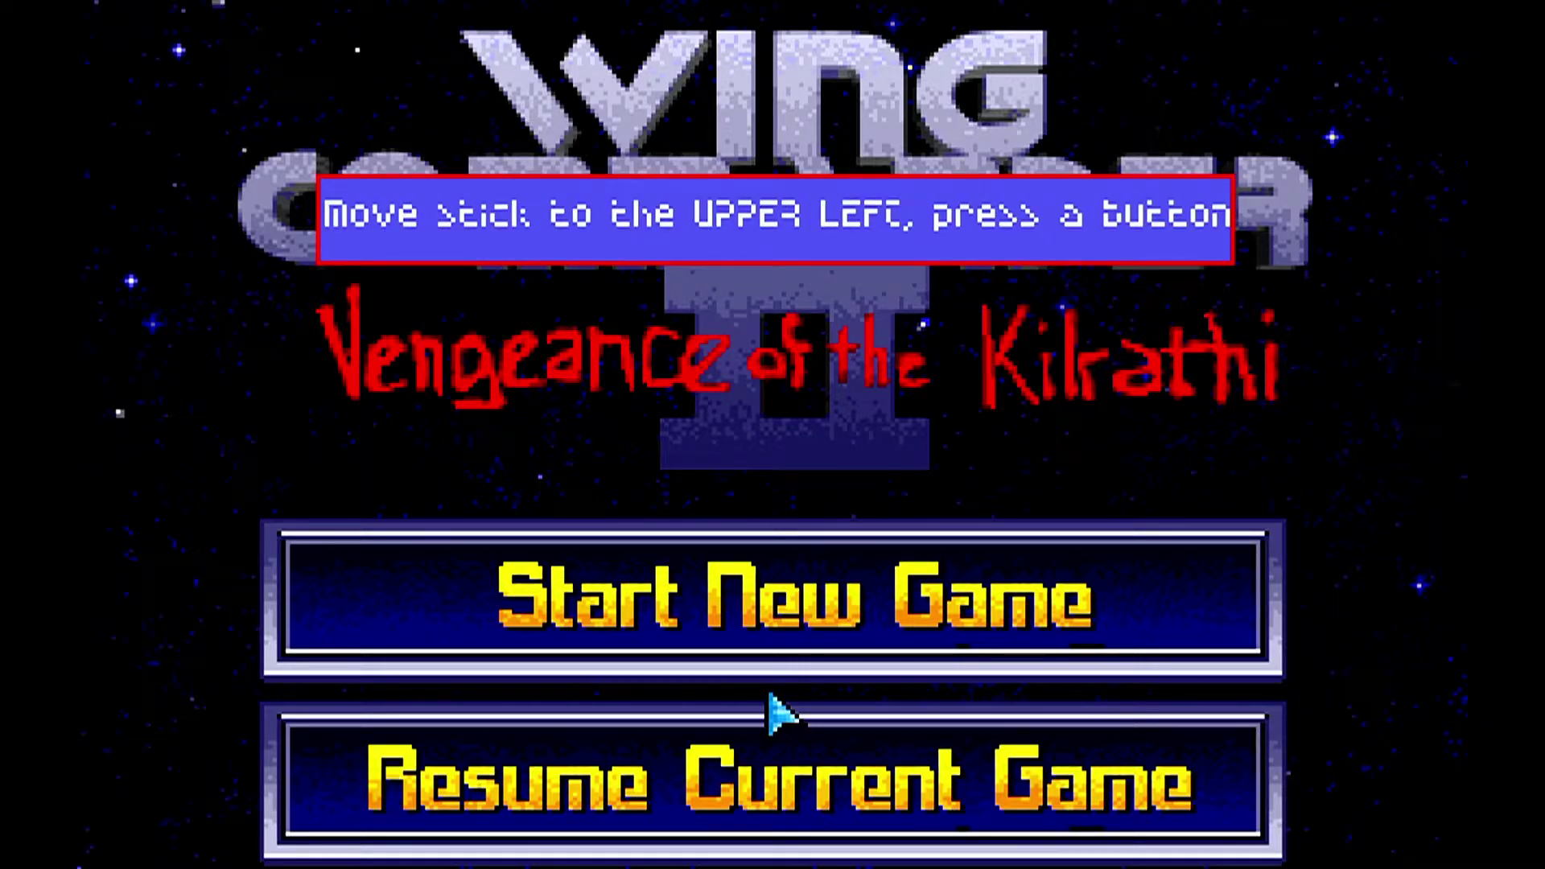
click(771, 696)
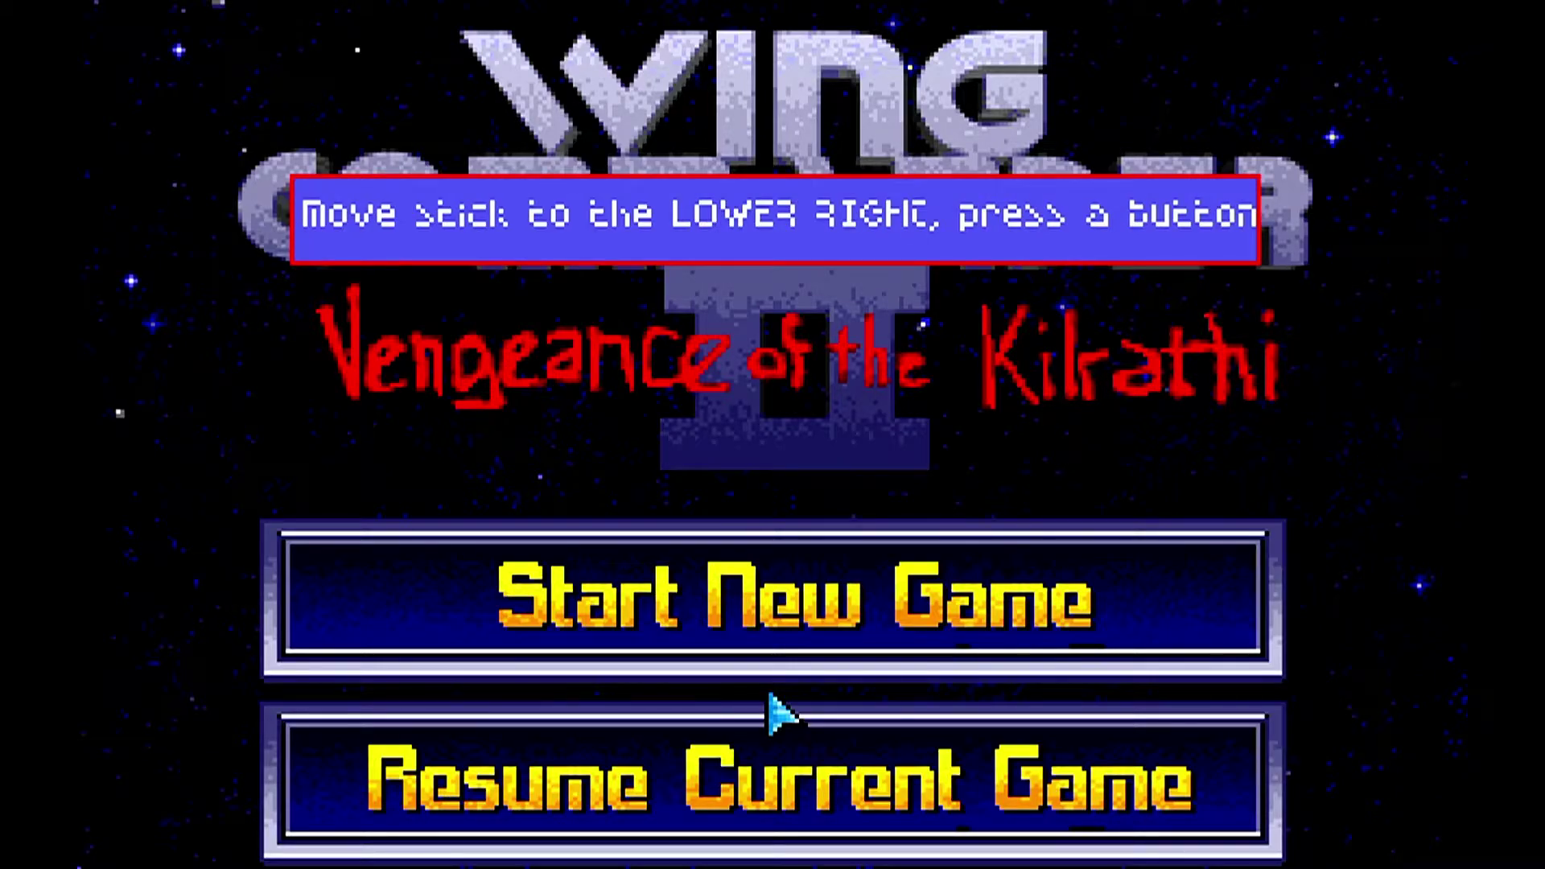
click(771, 695)
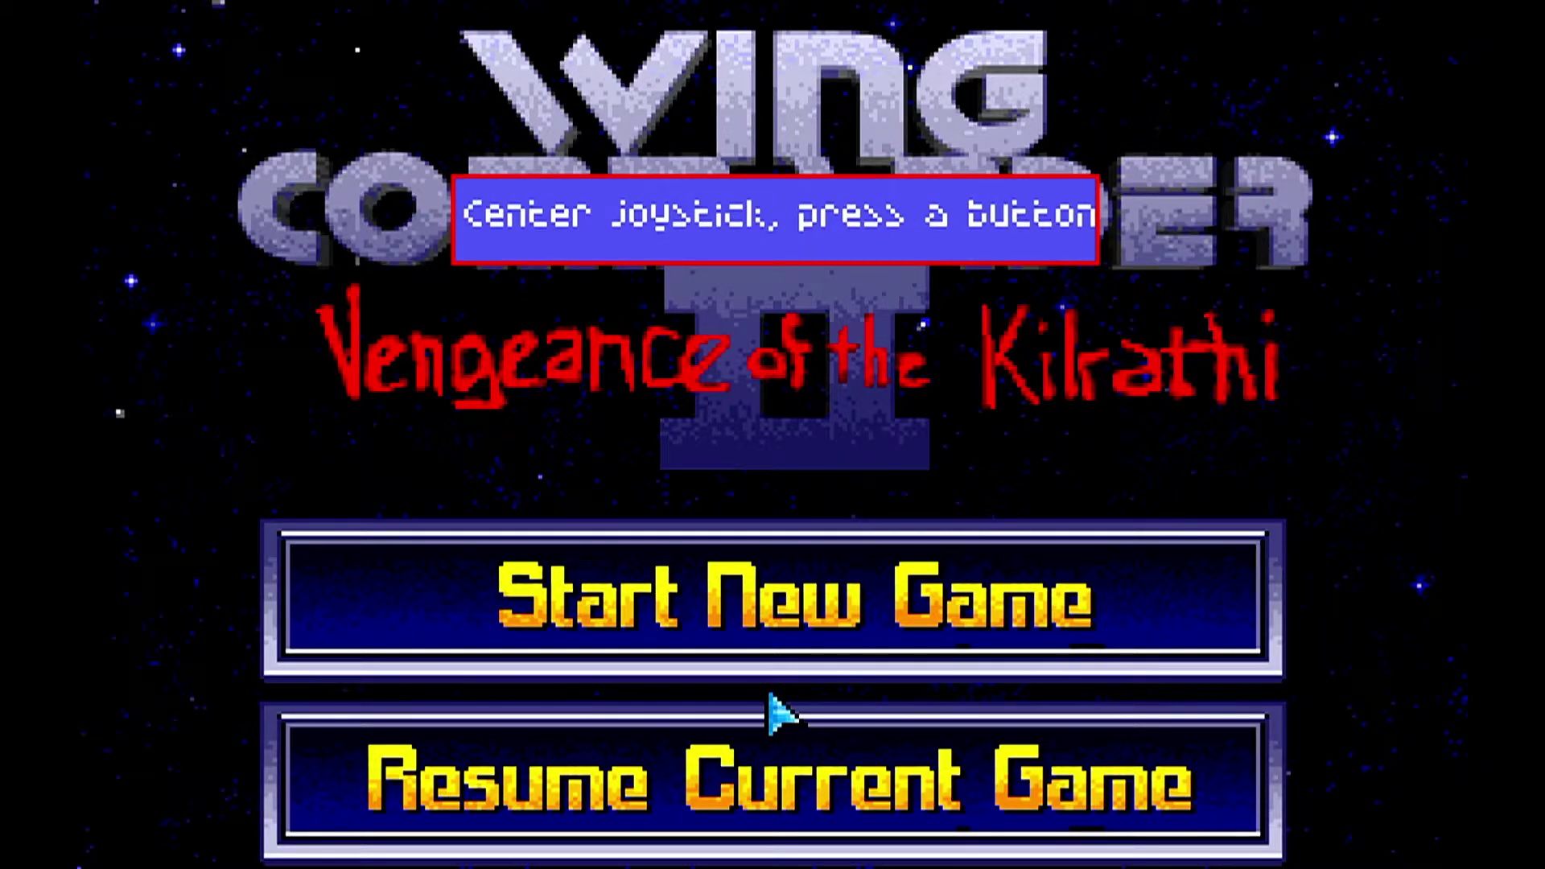
click(771, 695)
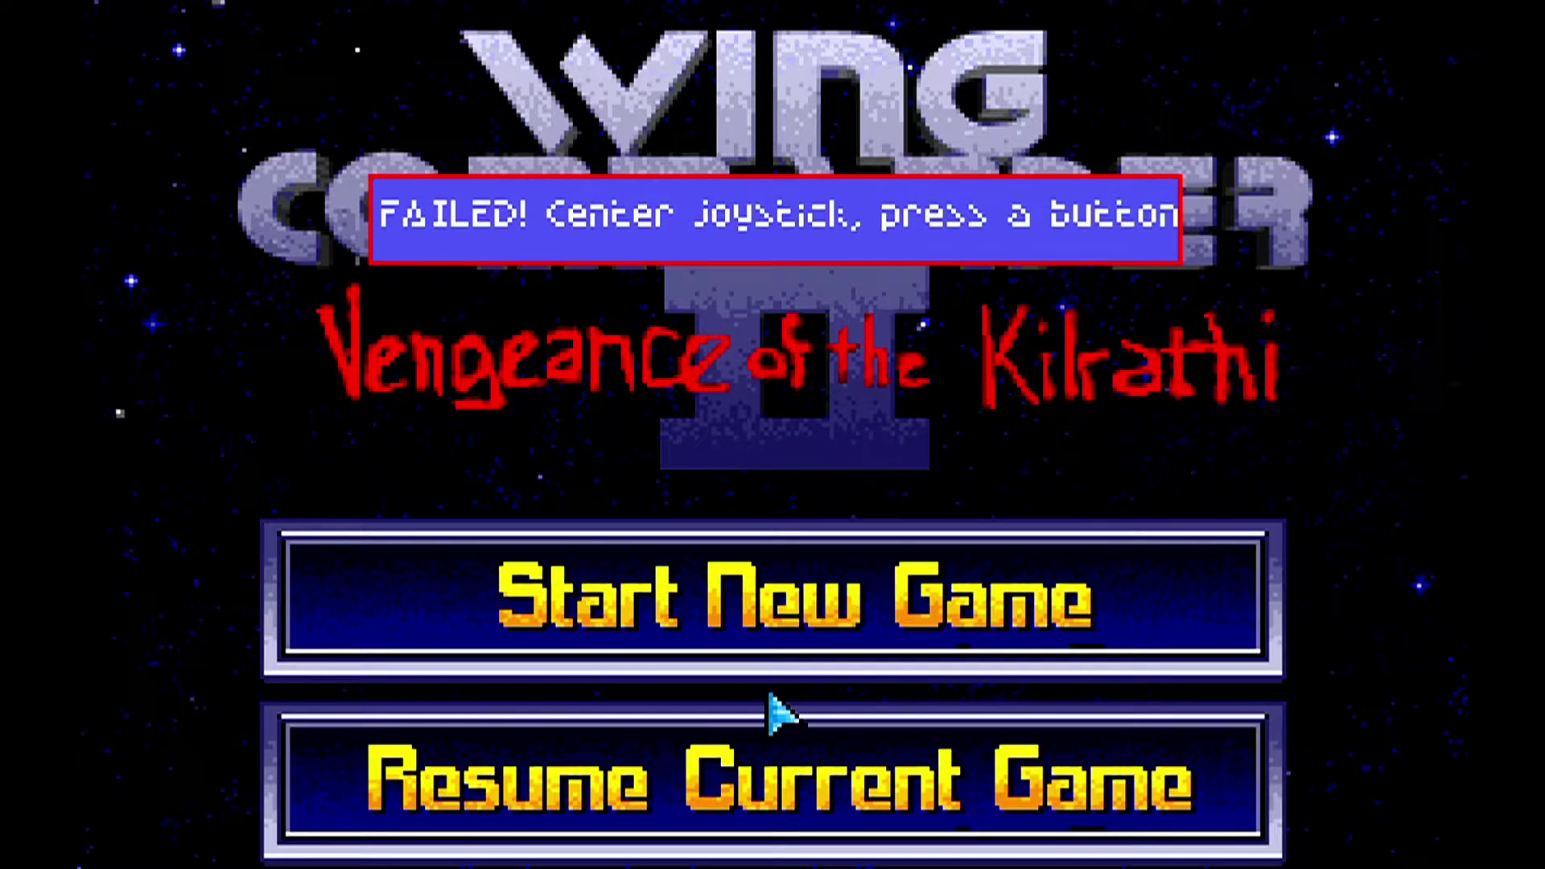
click(771, 695)
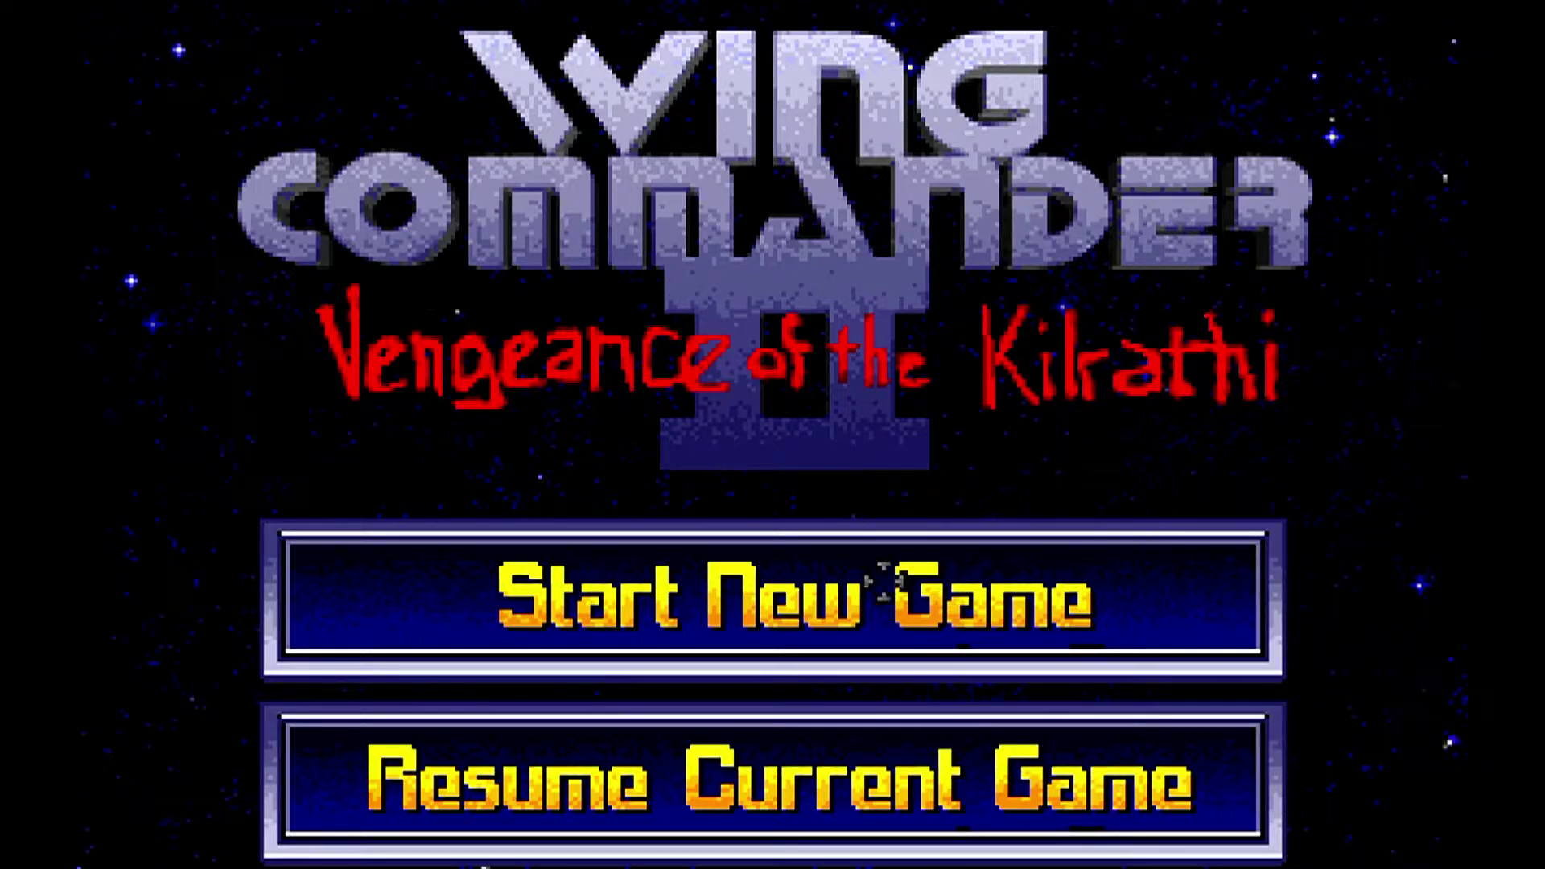
Start a new game, then quit DOSBox with Ctrl+F9.
click(804, 577)
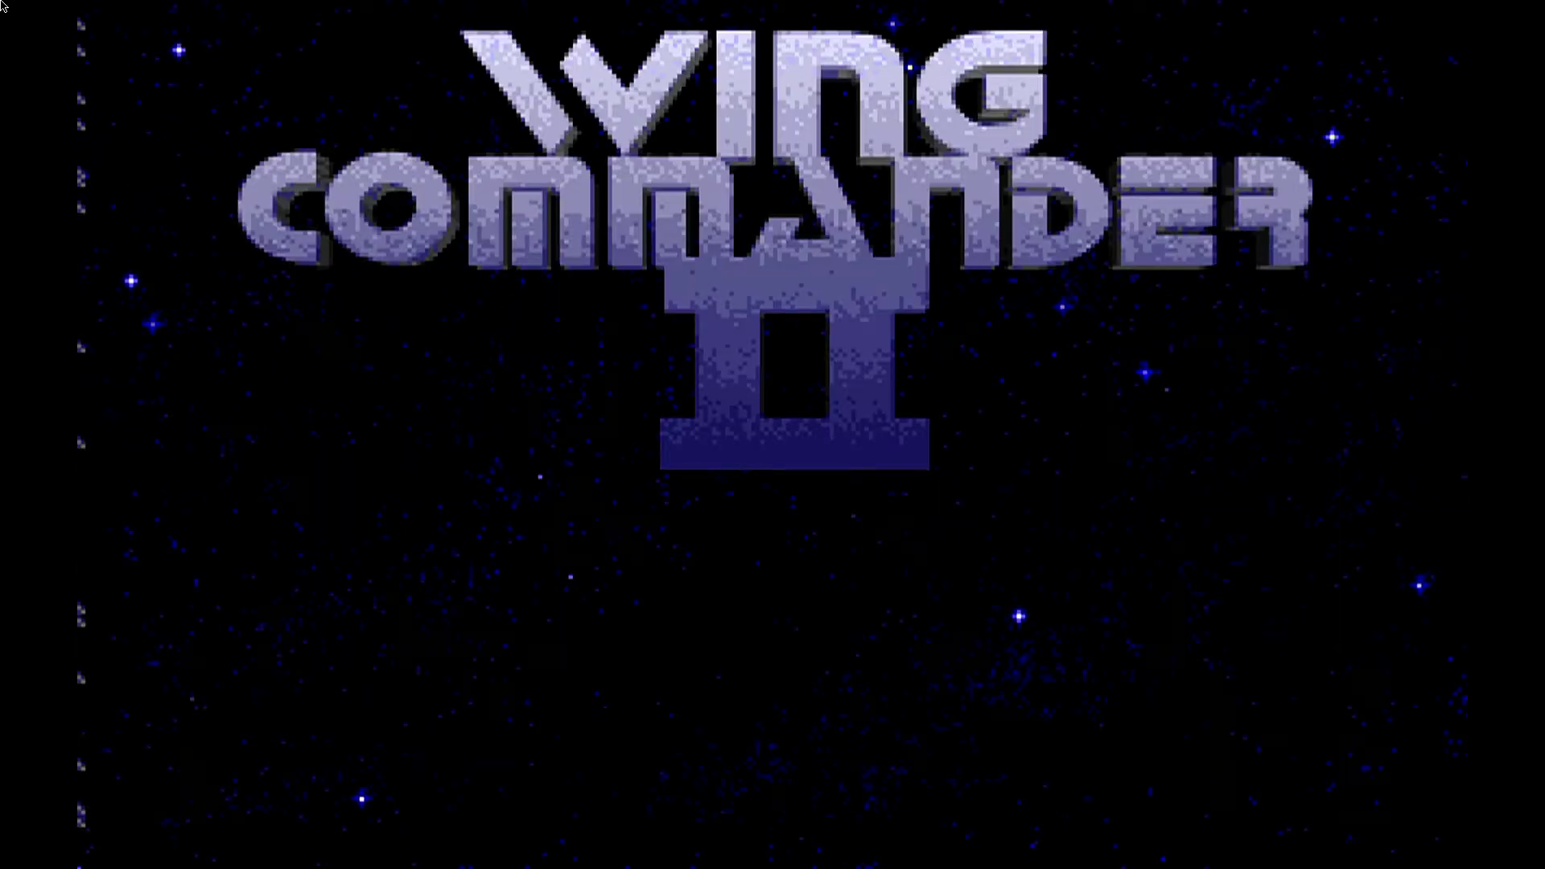
key(ctrl+F9)
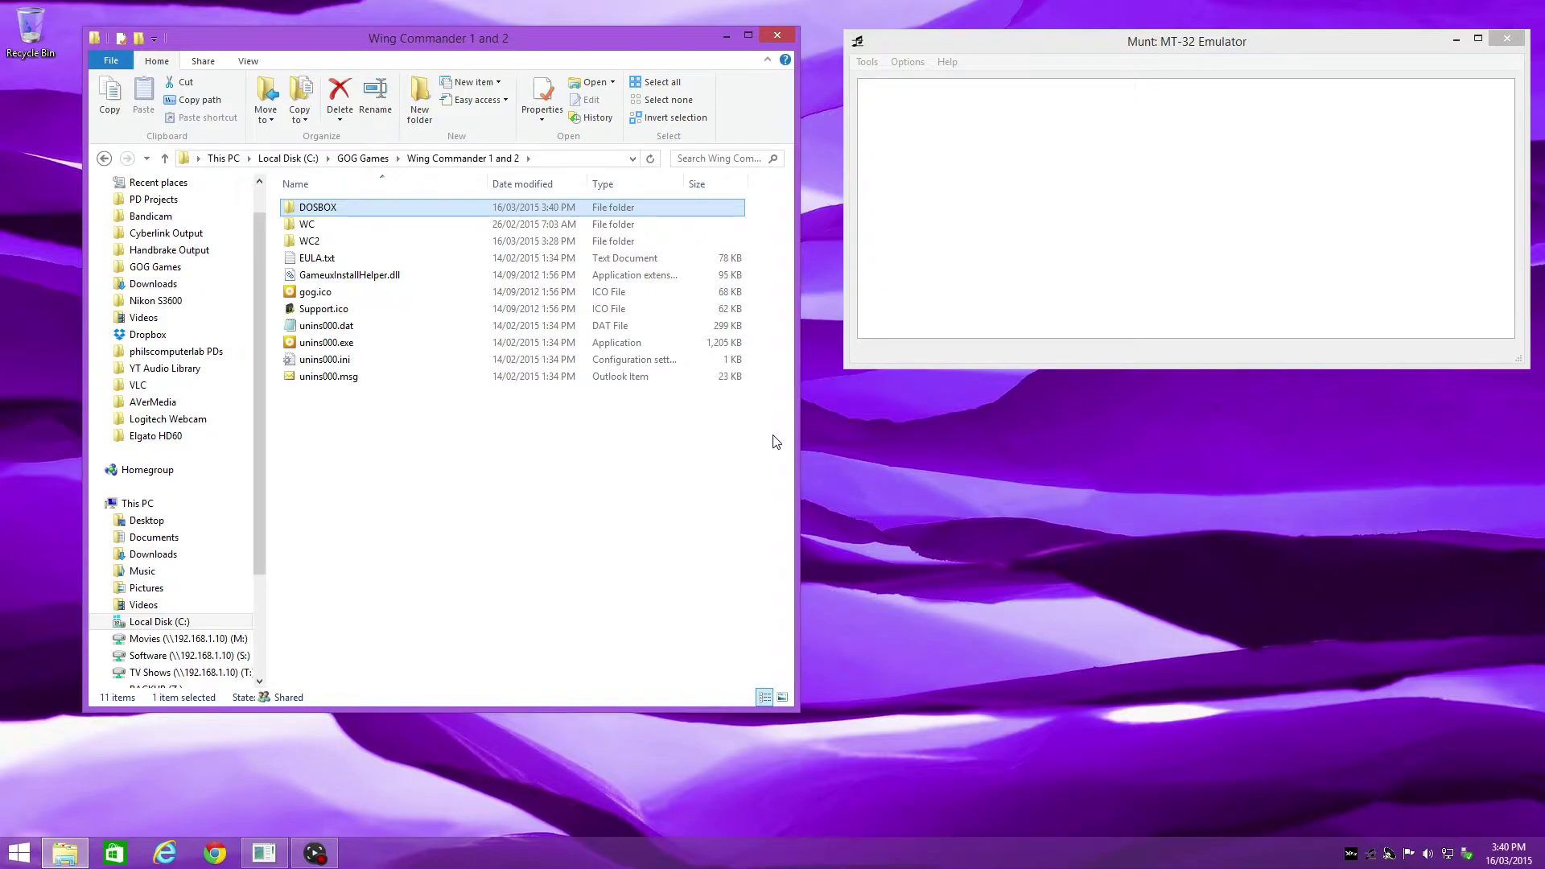
Open the WC2 game folder in File Explorer.
double_click(313, 245)
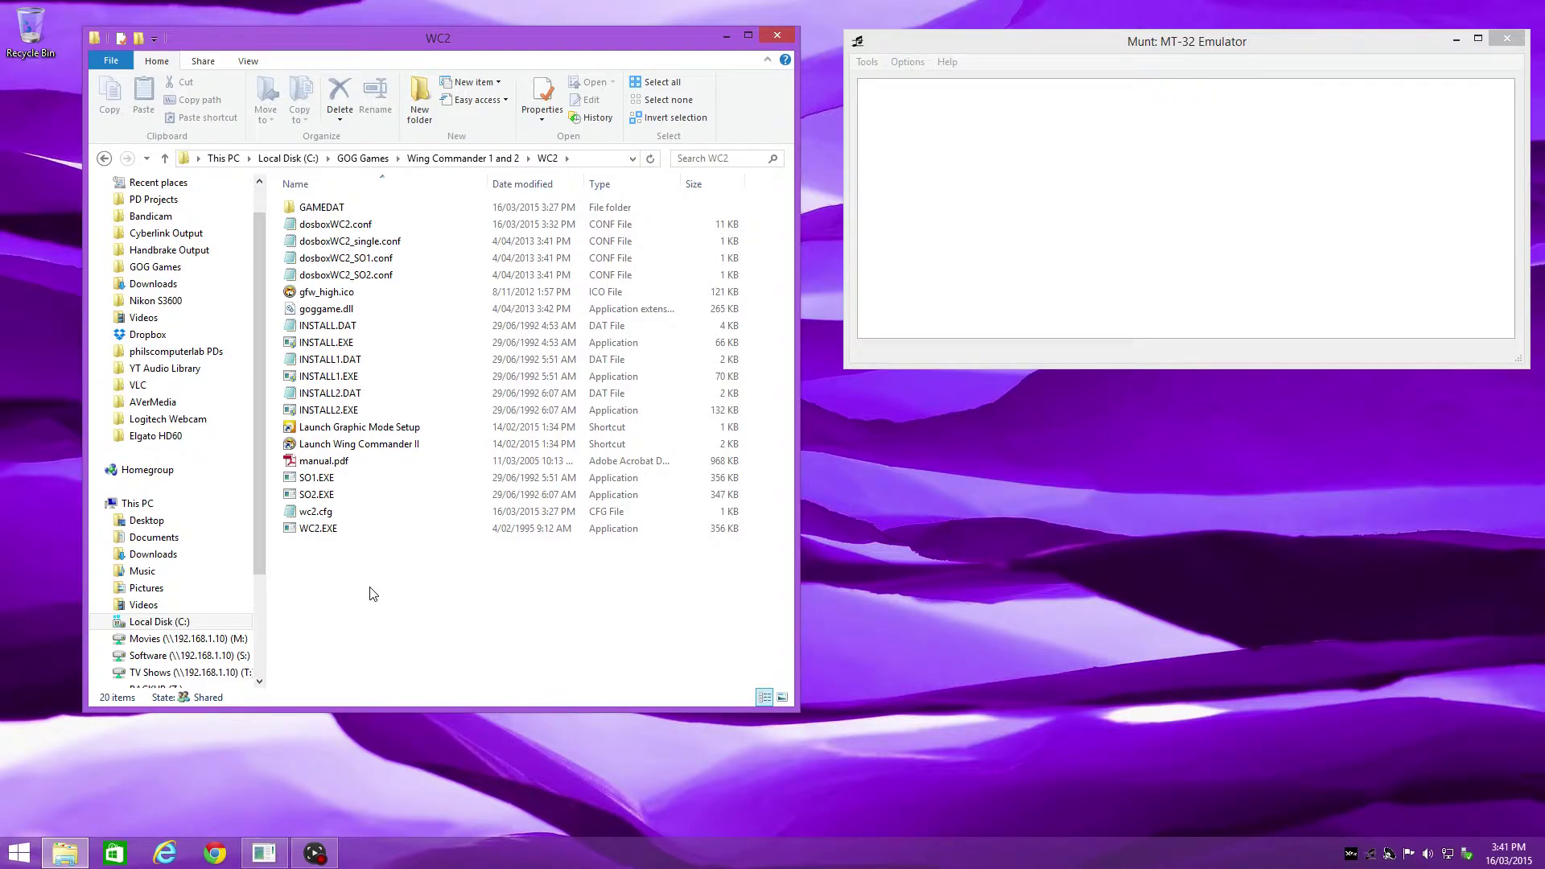
Open dosboxWC2.conf in Notepad, then move and enlarge its window.
double_click(319, 226)
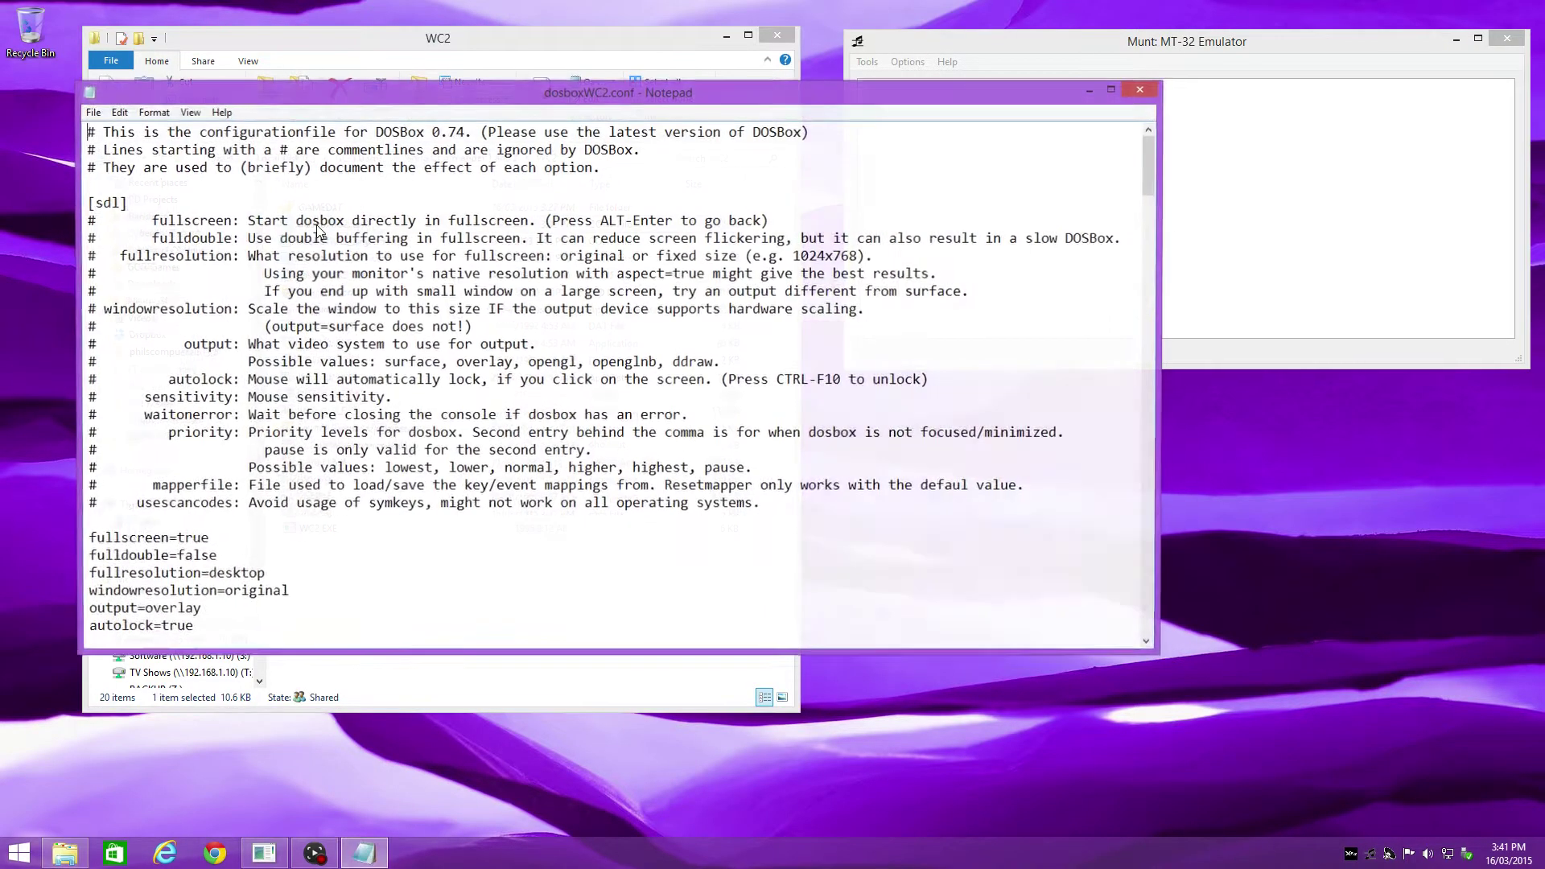
drag(363, 90, 381, 39)
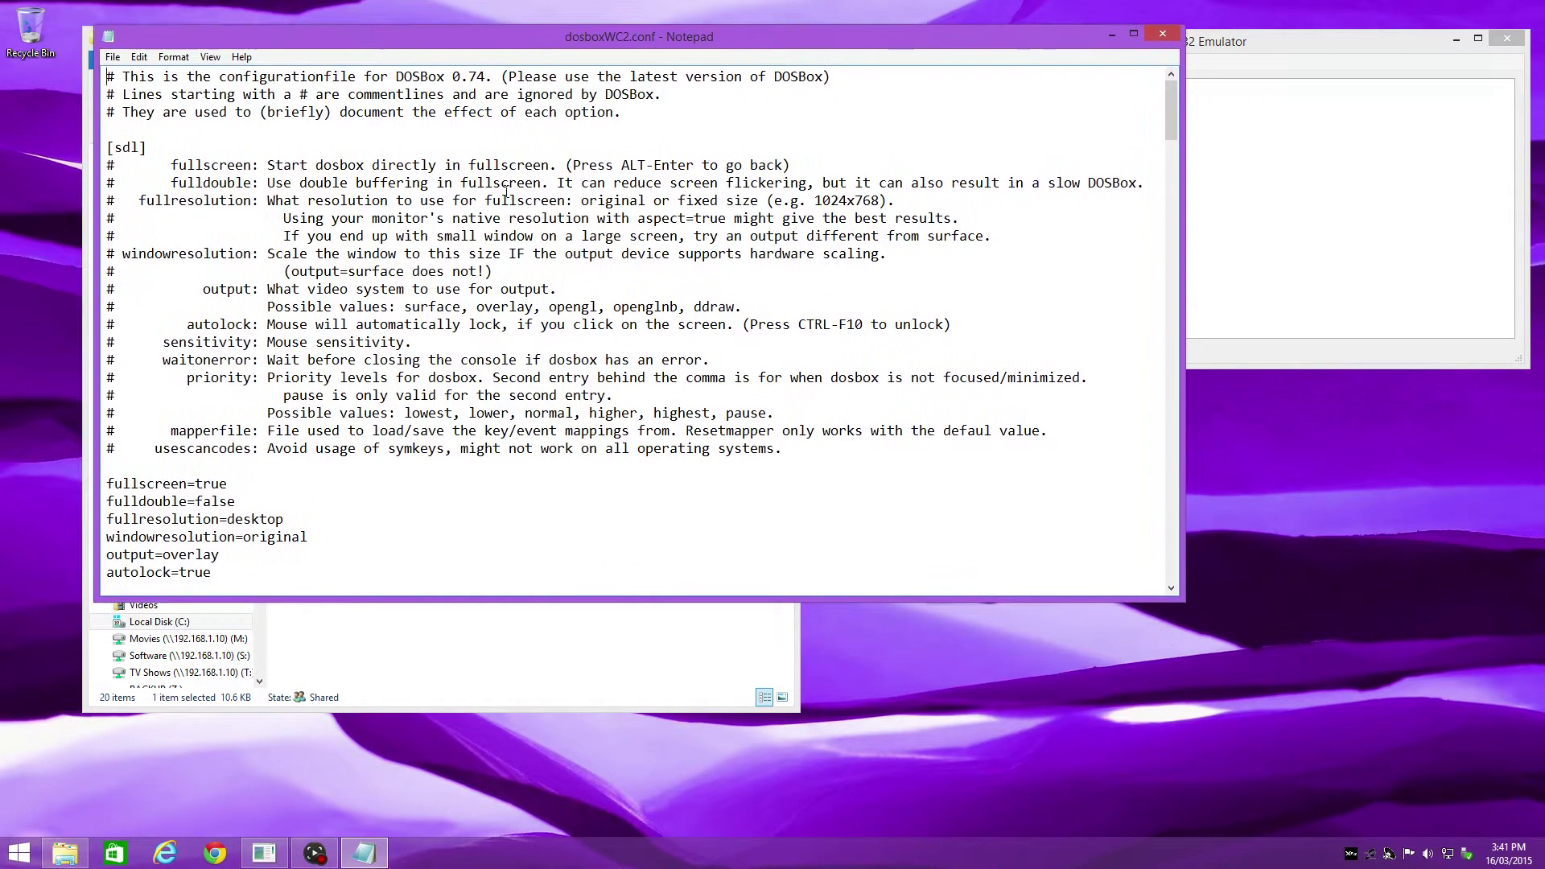
drag(1177, 601, 1273, 762)
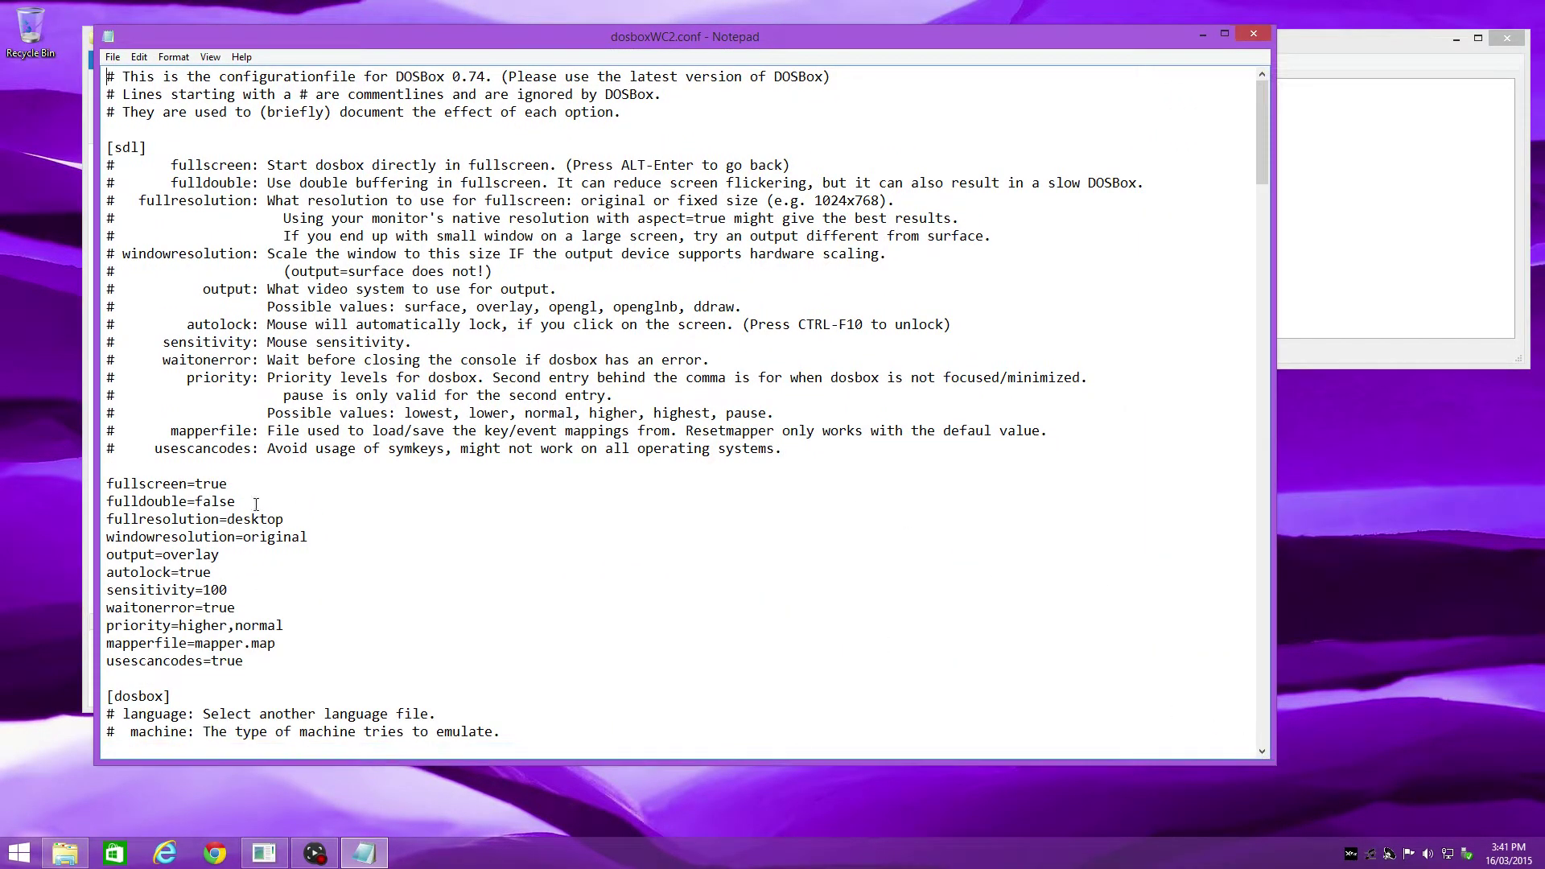
scroll(192, 481, down, 1)
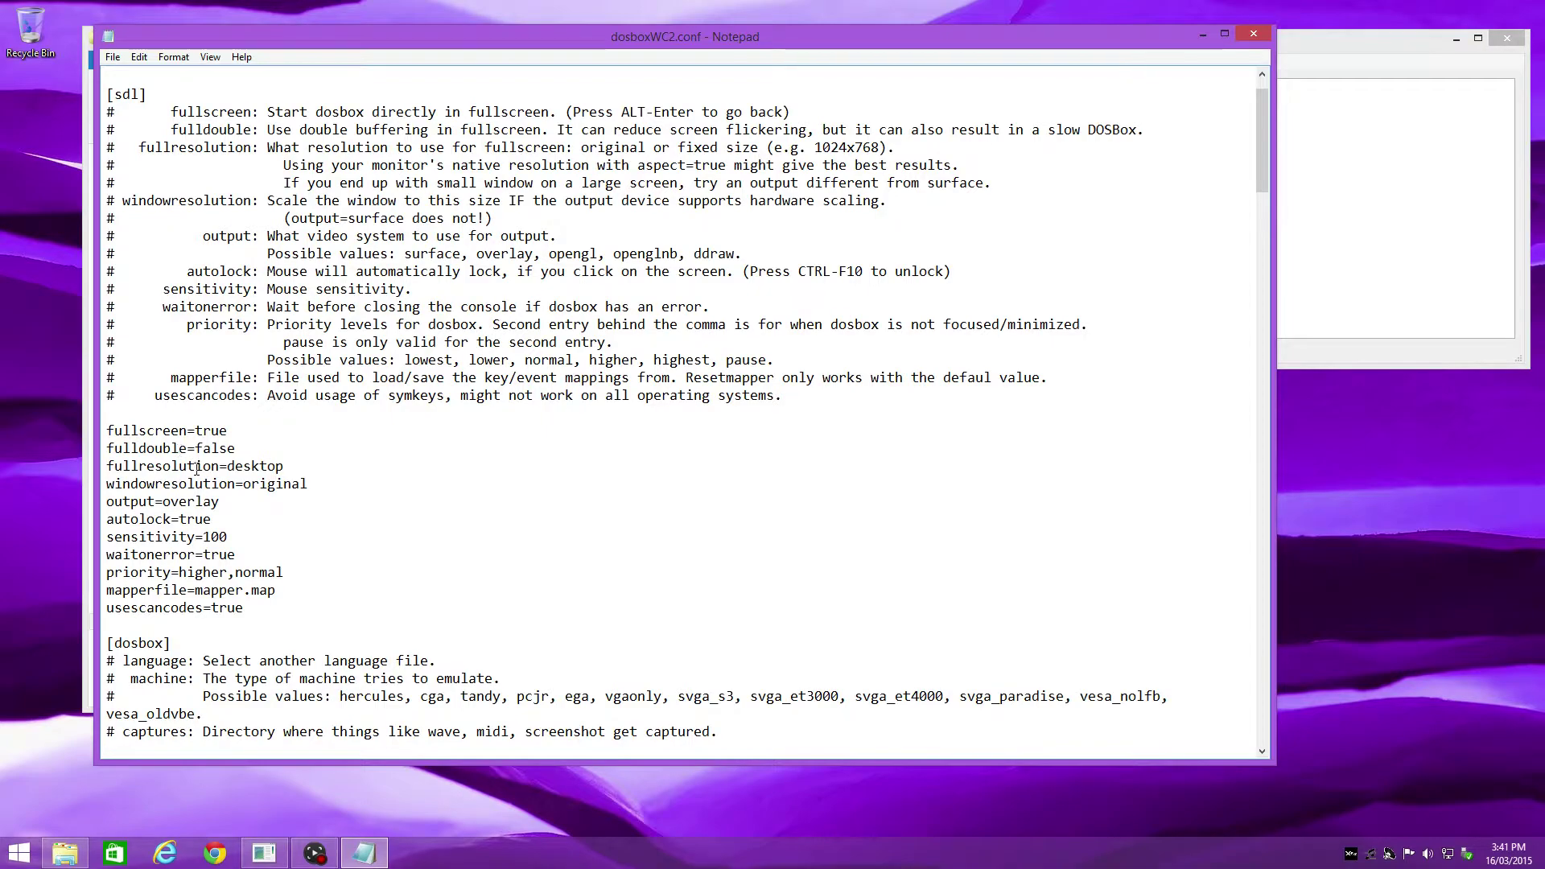
Change fullresolution from desktop to 1920x1080 and windowresolution from original to 800x600.
drag(287, 465, 228, 466)
text(1920x1080)
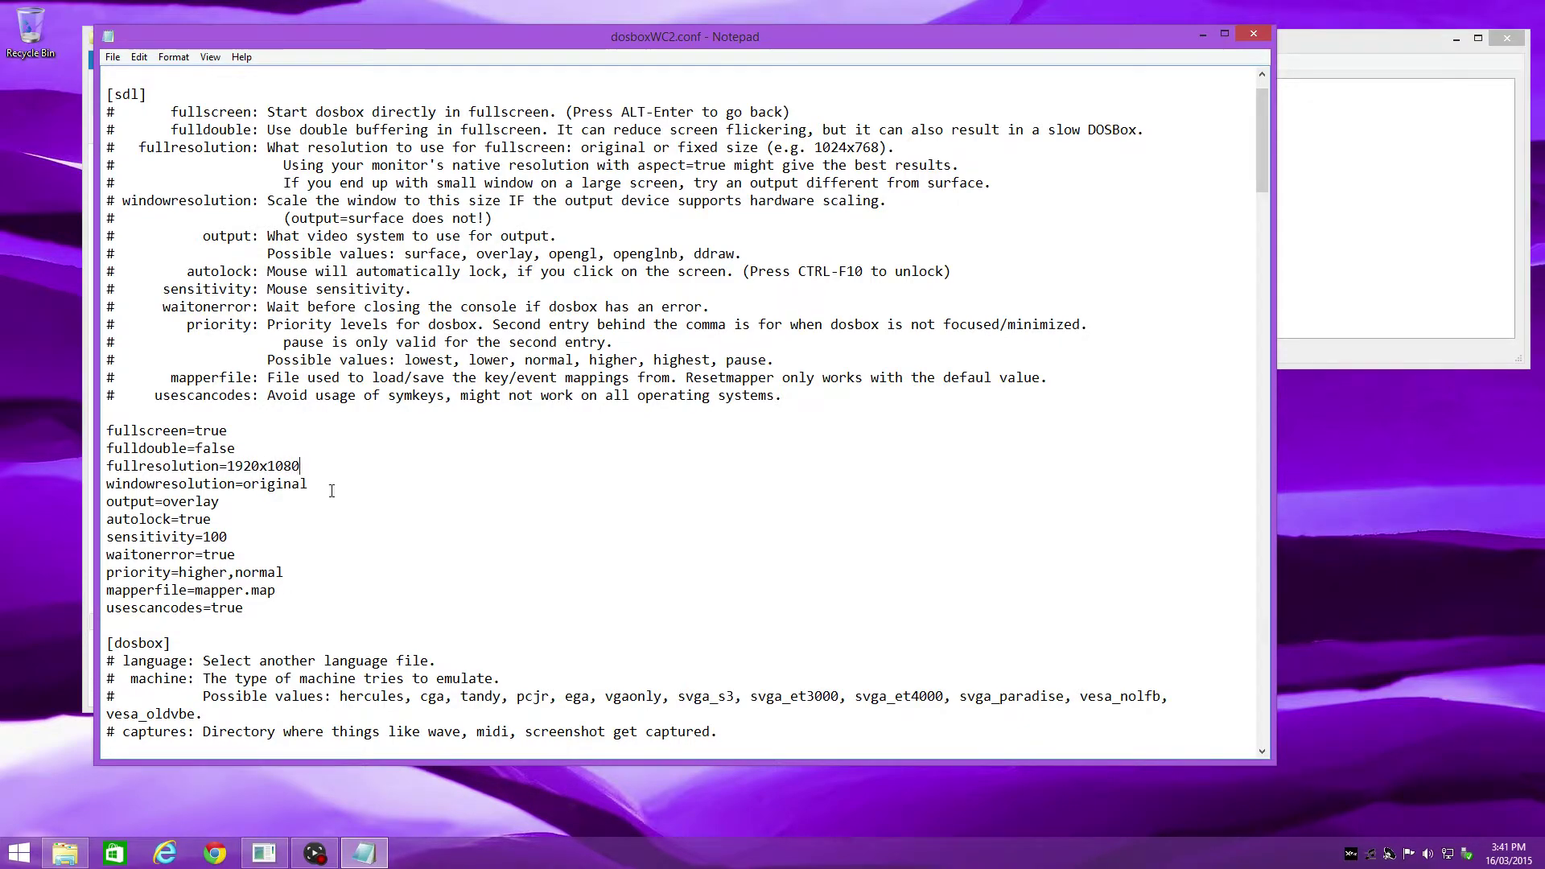
drag(308, 484, 246, 489)
text(8)
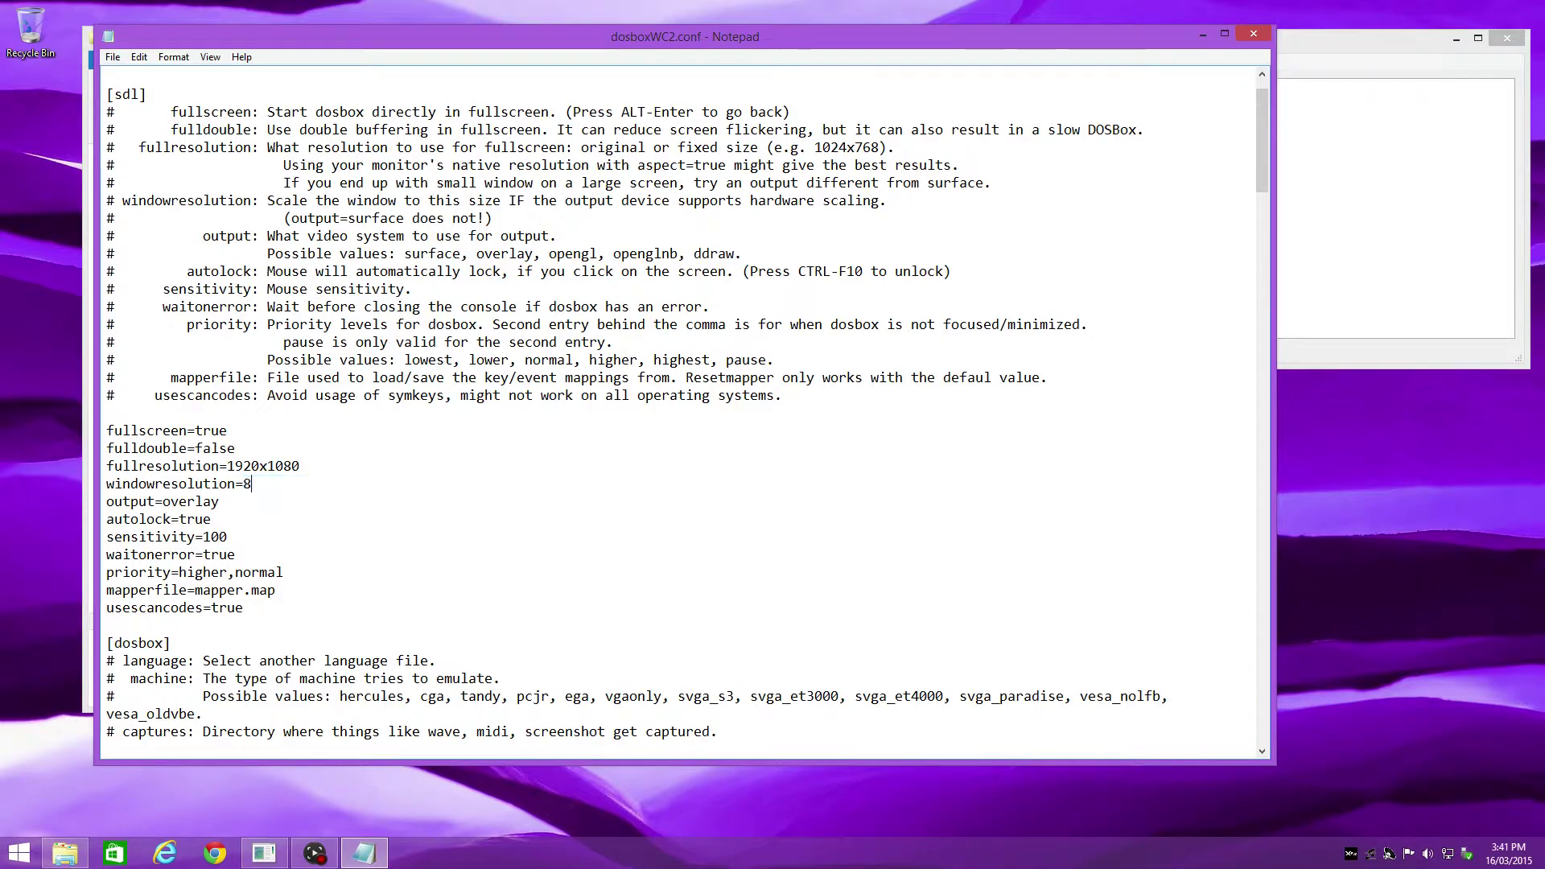
text(00x600)
drag(231, 431, 196, 428)
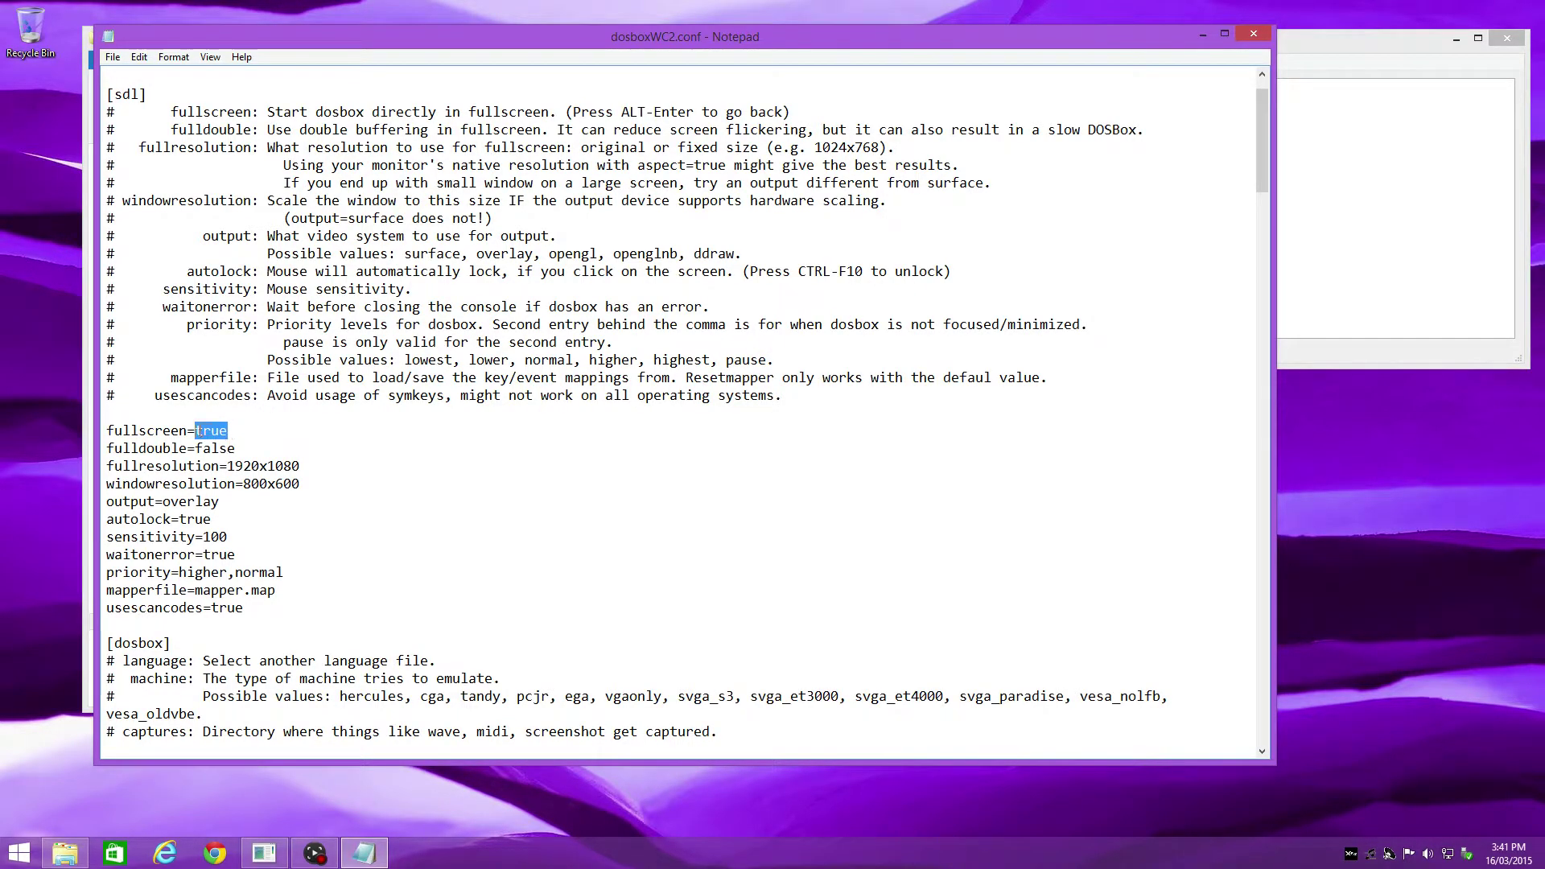
Check the listed output options, then change output=overlay to output=opengl.
click(221, 500)
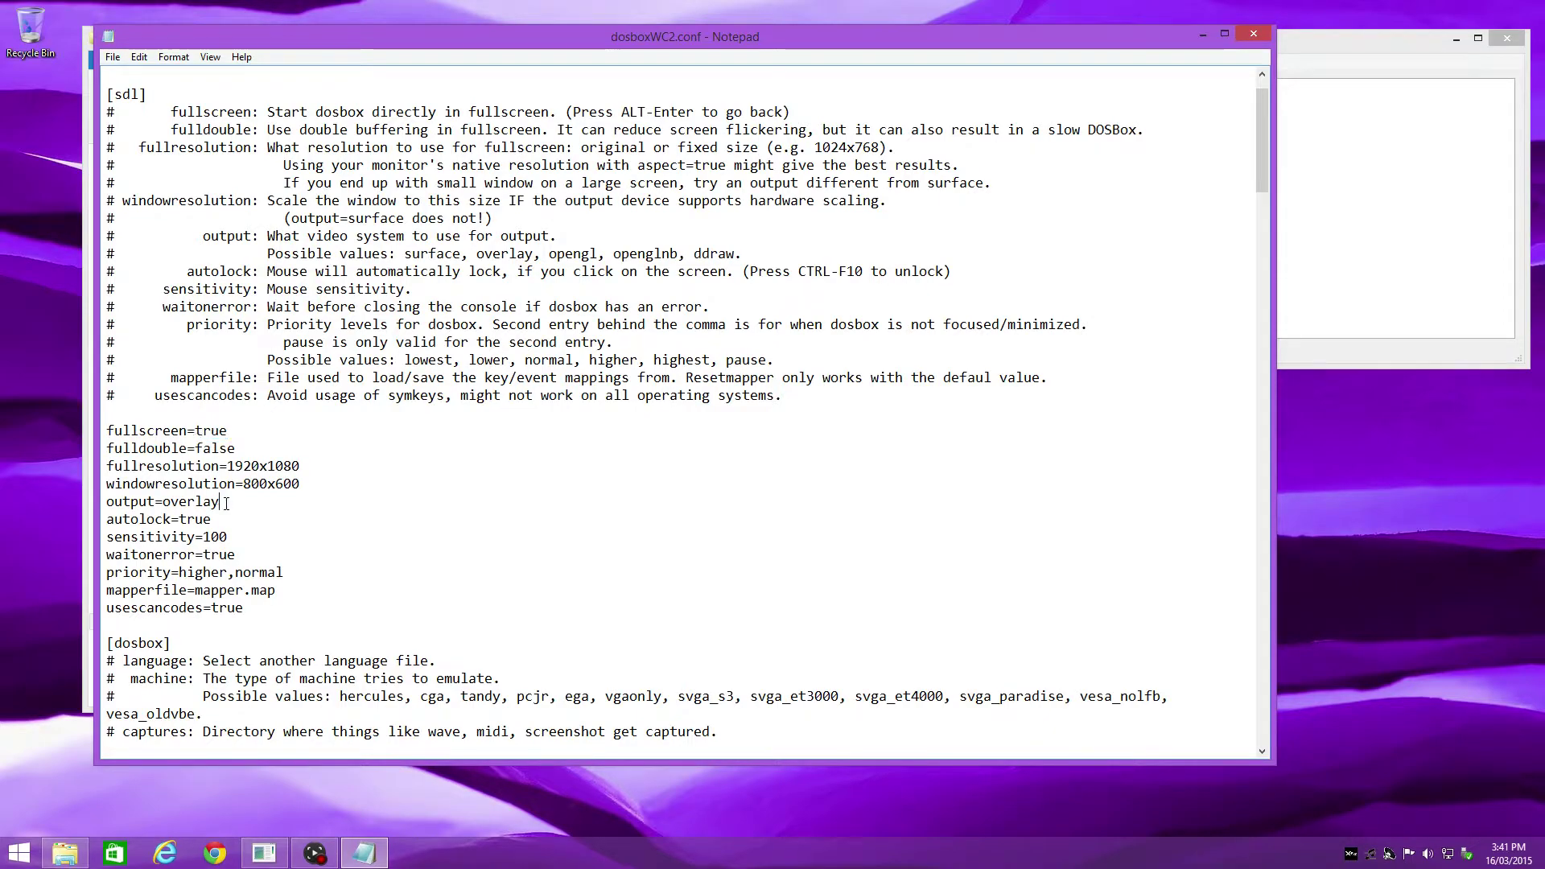
key(shift+Left)
key(shift+Left)
key(shift+Left)
key(shift+Left)
scroll(395, 359, up, 1)
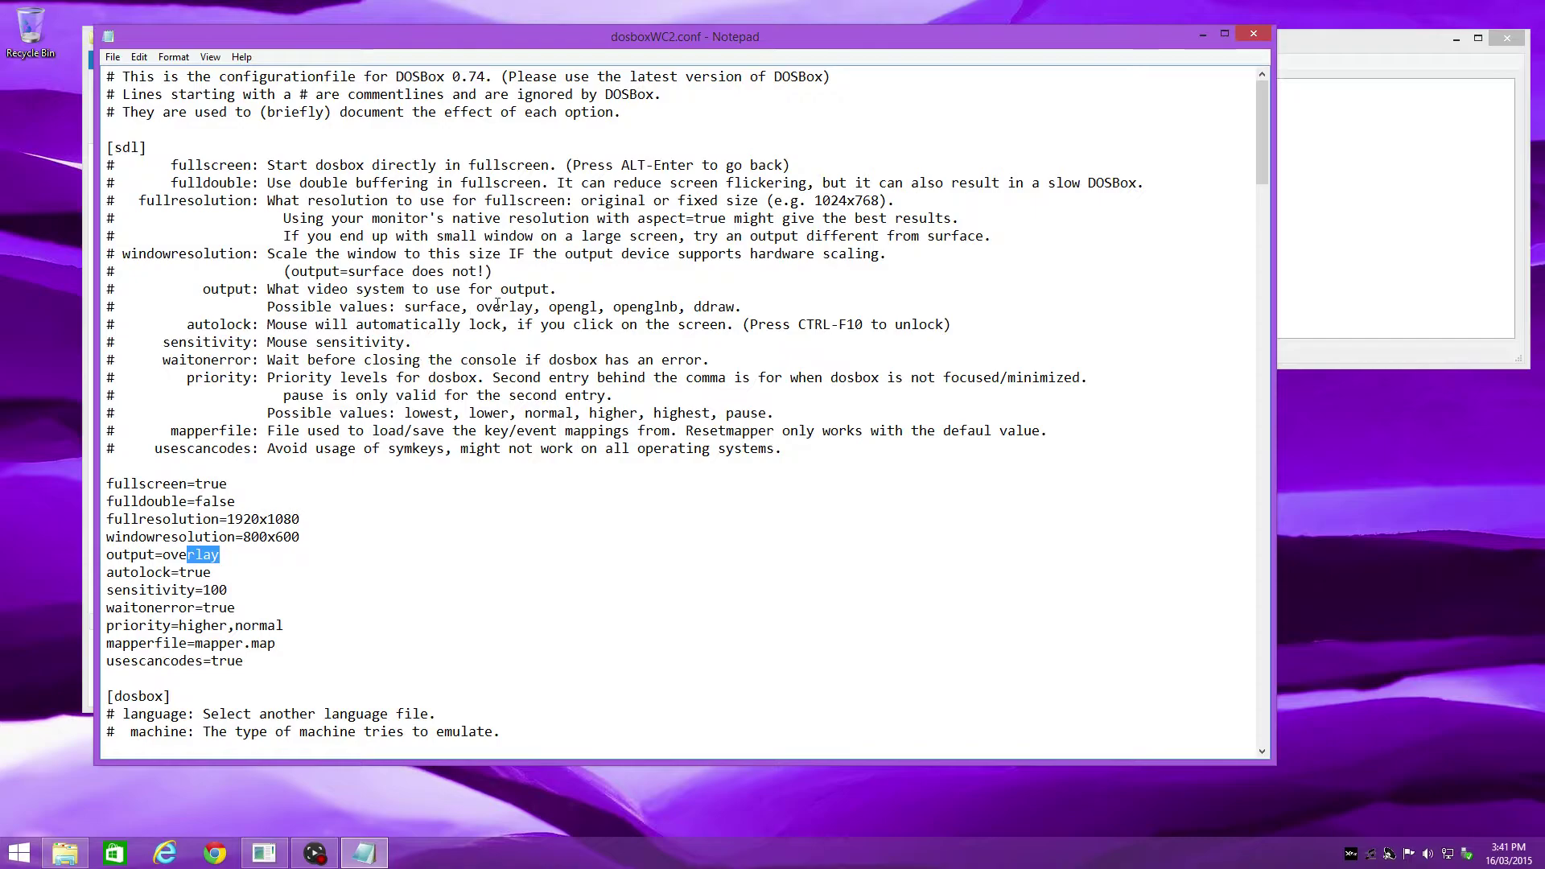
drag(550, 306, 737, 306)
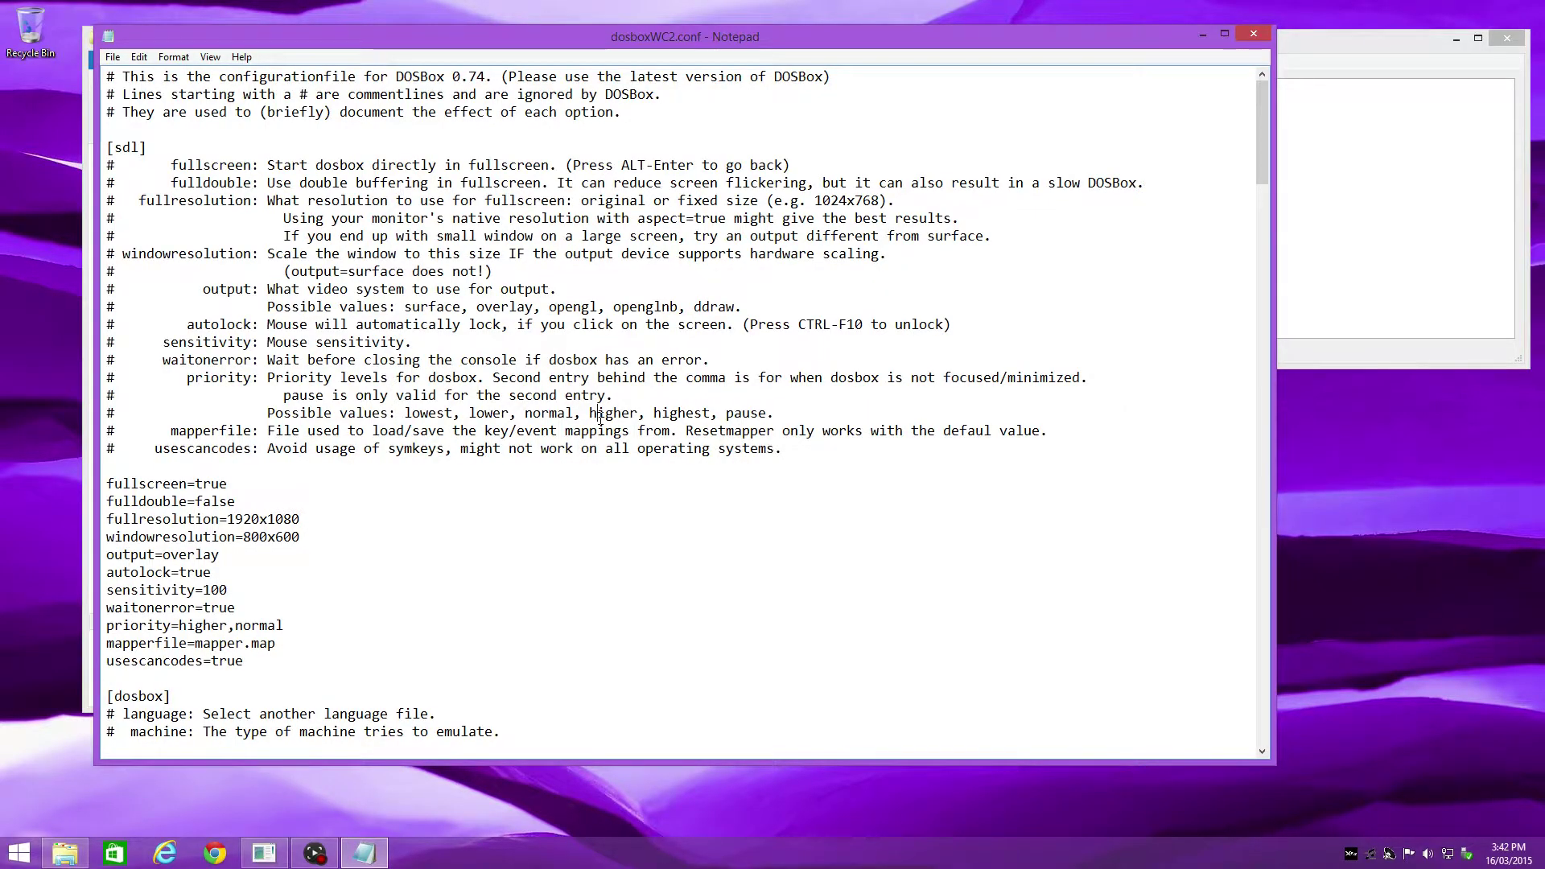
drag(613, 307, 743, 302)
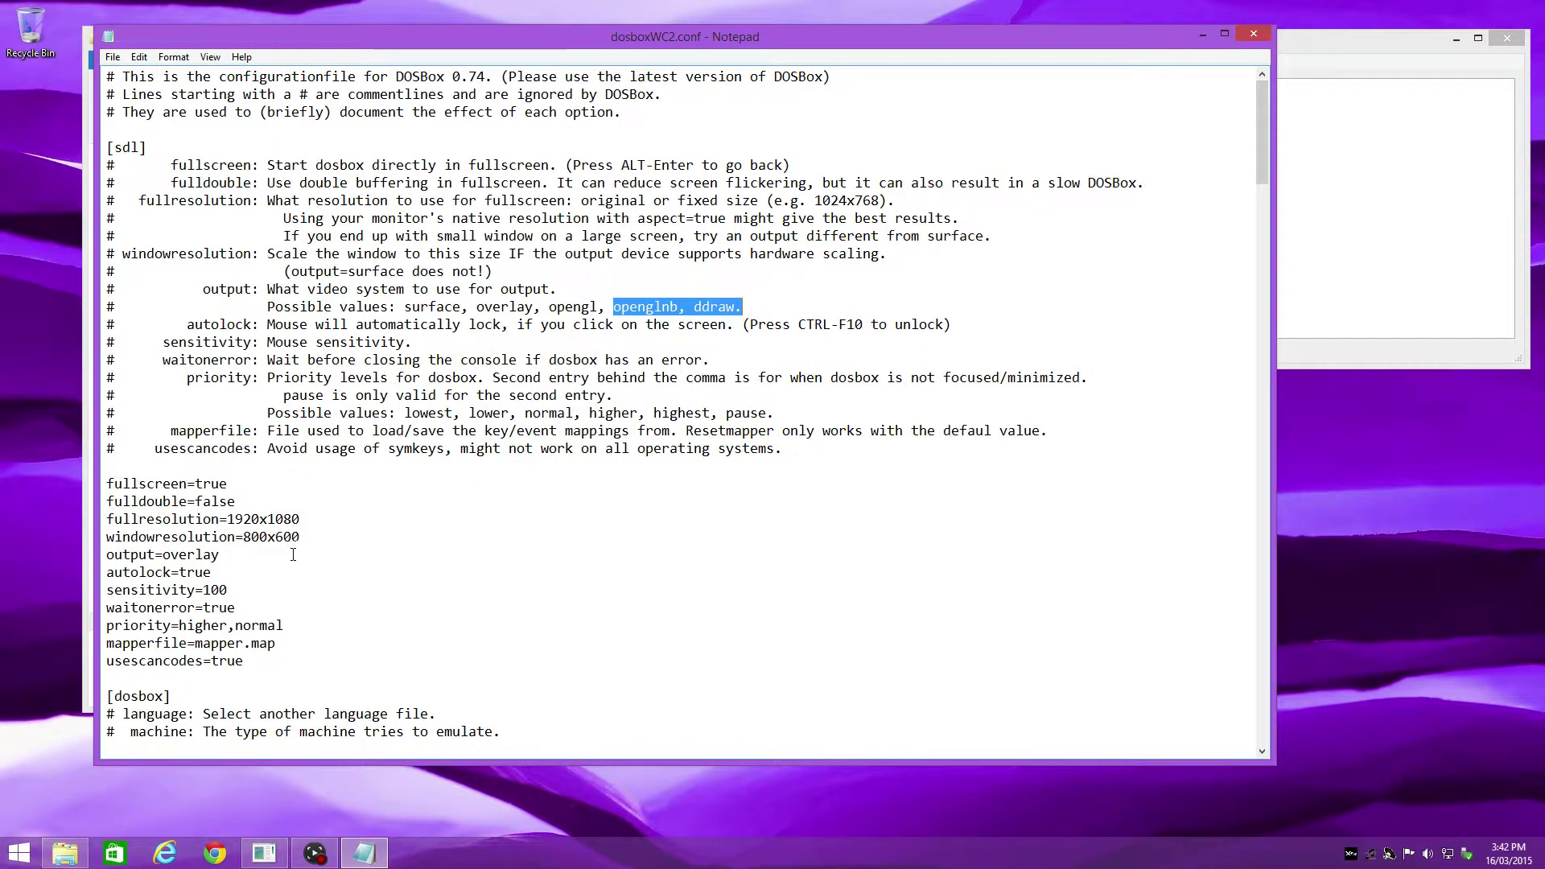
drag(218, 554, 164, 555)
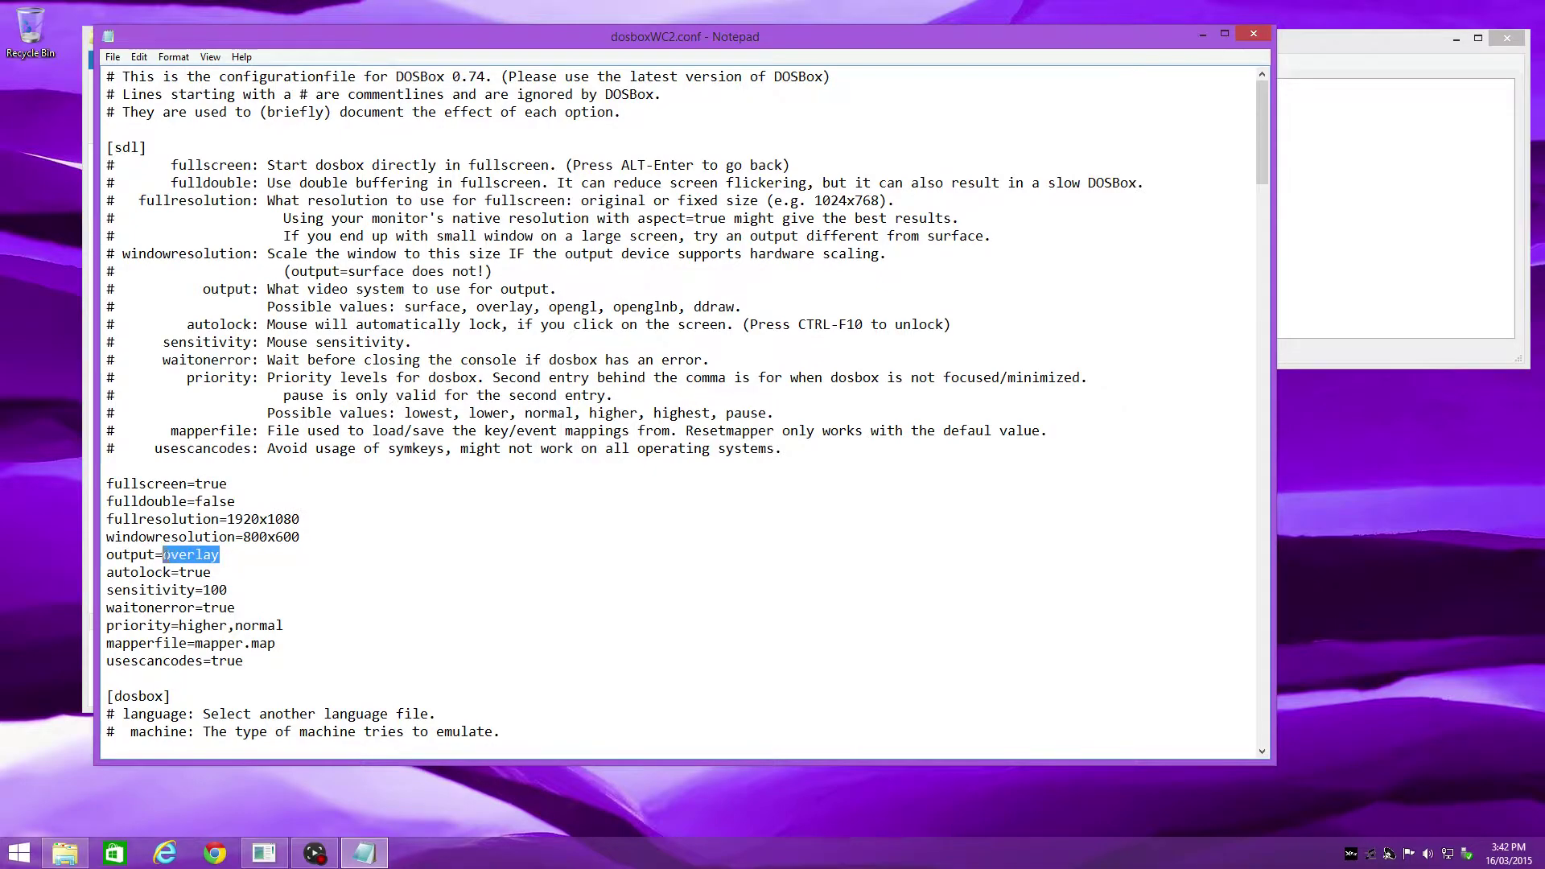
text(engl)
Change aspect=false to aspect=true under [render], then select the 2 in scaler=normal2x.
scroll(684, 410, down, 5)
scroll(684, 411, down, 6)
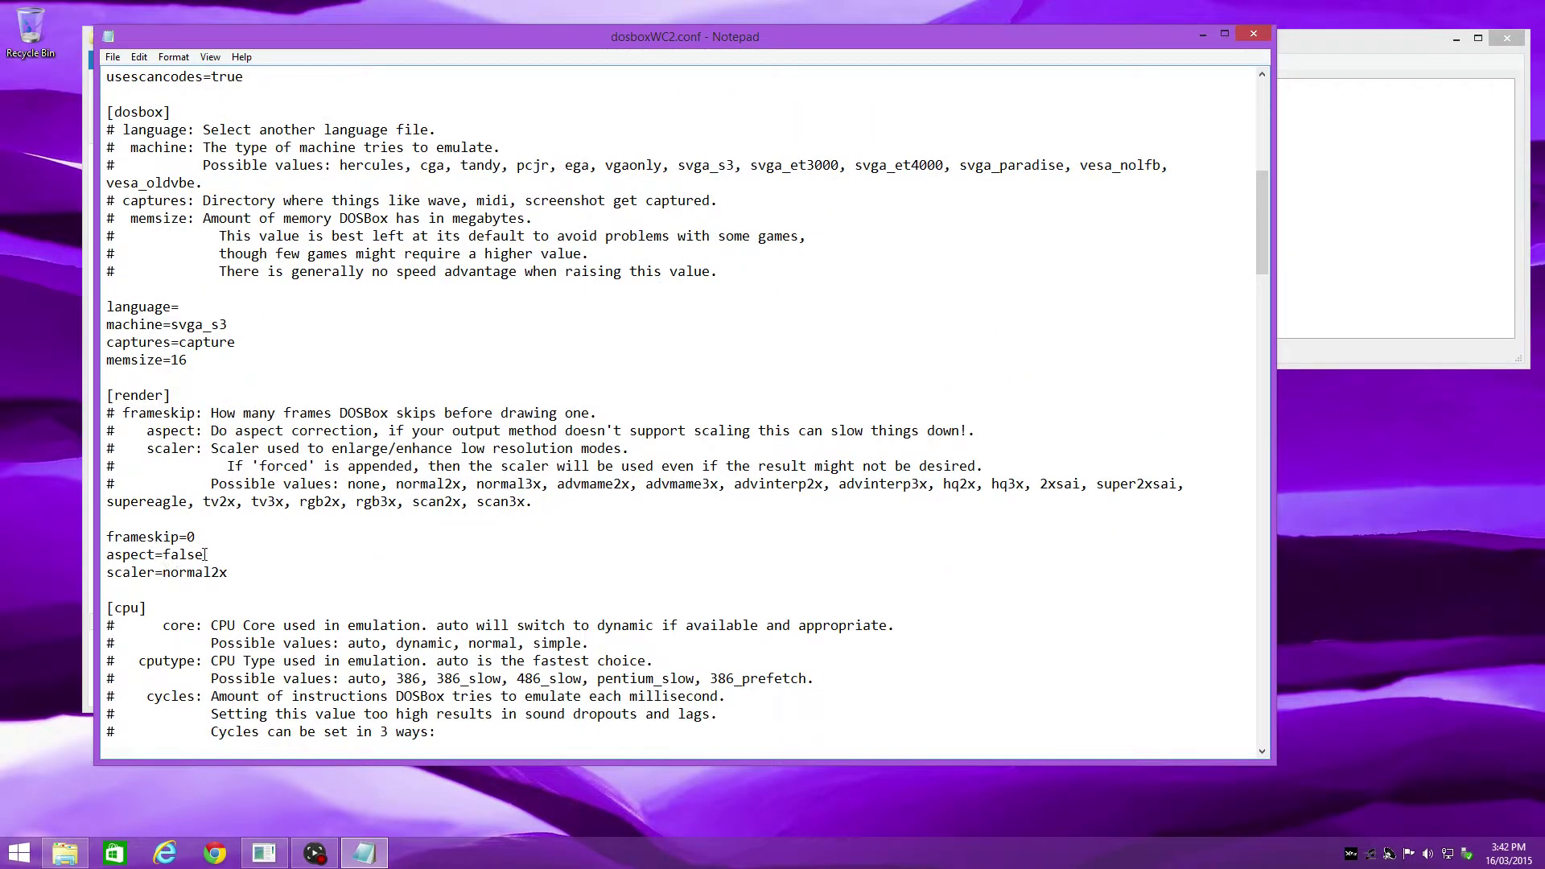
drag(205, 554, 163, 554)
text(true)
drag(211, 572, 218, 572)
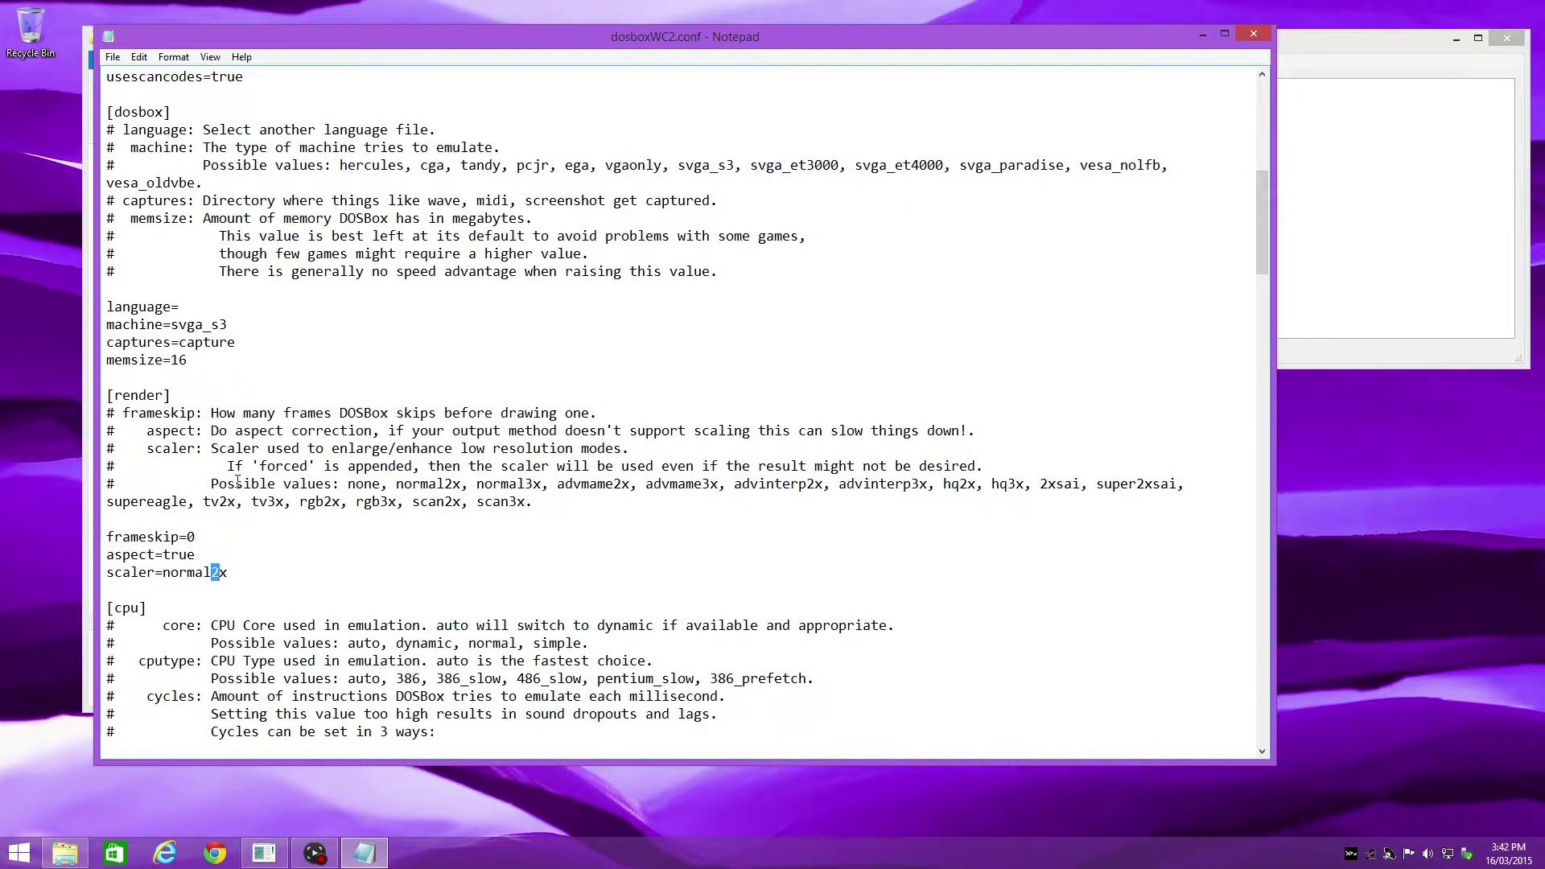